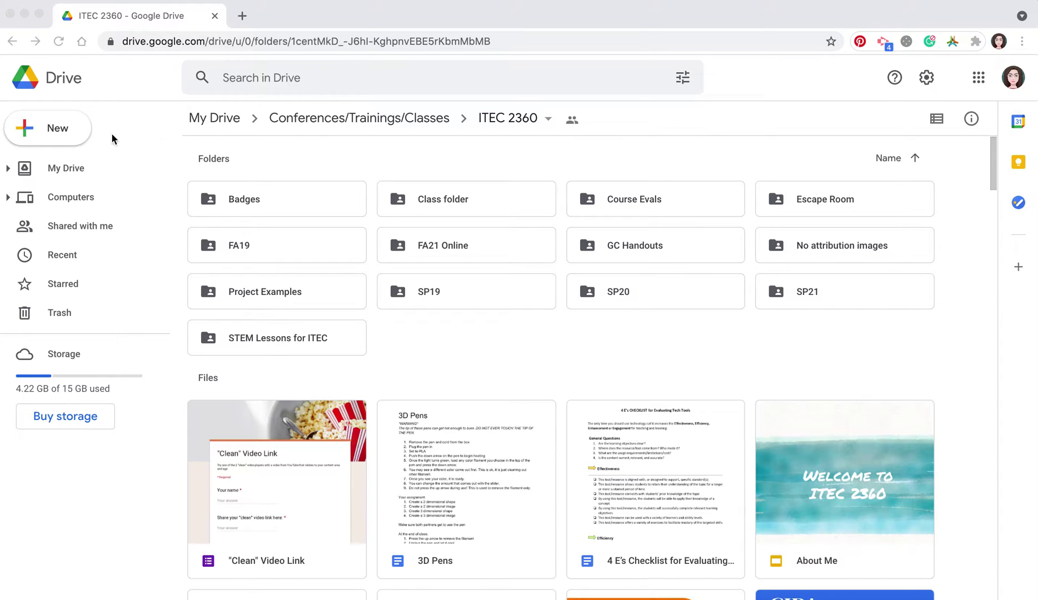
- Create a new Google Sites site from the New > More menu in the ITEC 2360 folder
{"action": "left_click", "coordinate": [58, 135]}
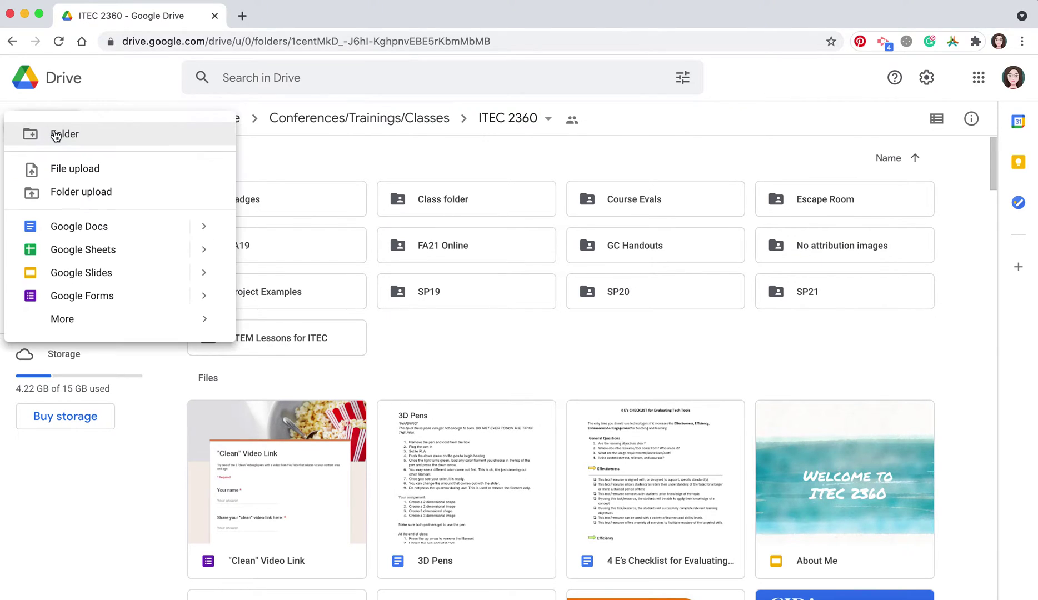
{"action": "mouse_move", "coordinate": [103, 324]}
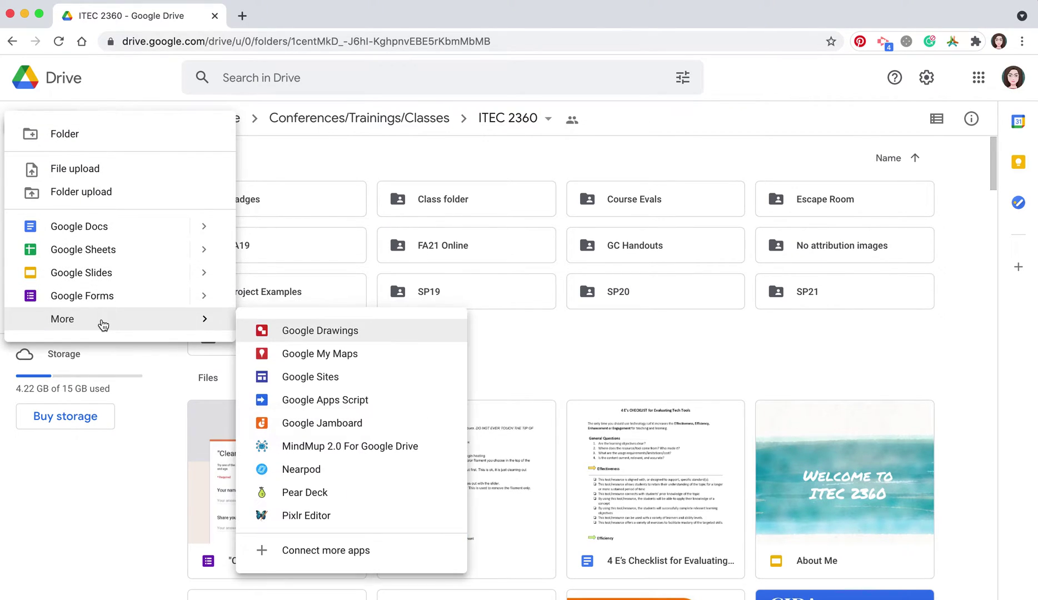
{"action": "left_click", "coordinate": [302, 378]}
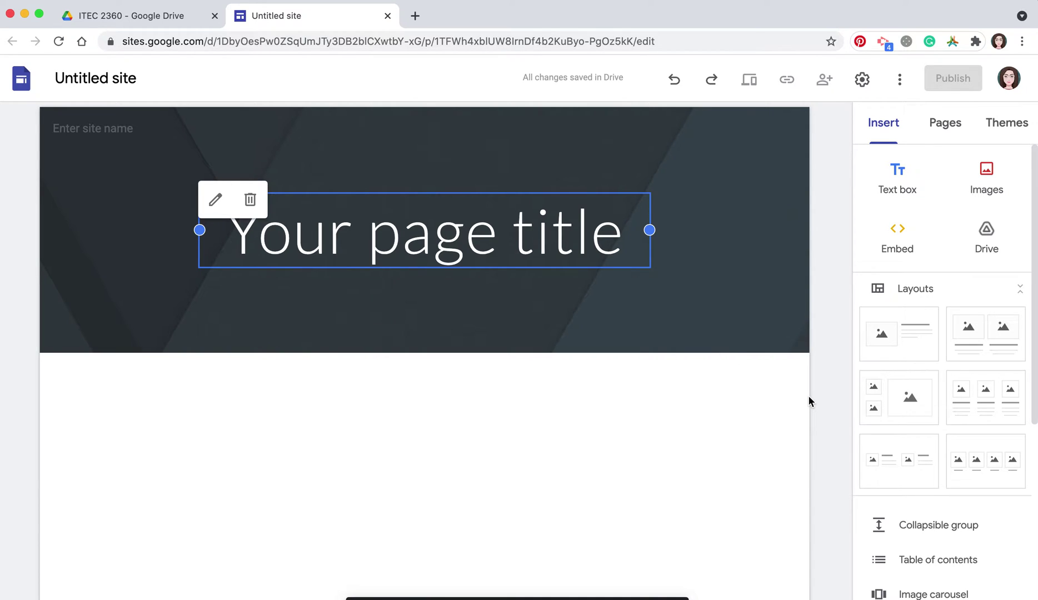
- Replace the 'Your page title' placeholder with 'Your Name'
{"action": "left_click", "coordinate": [455, 248]}
{"action": "triple_click", "coordinate": [456, 248]}
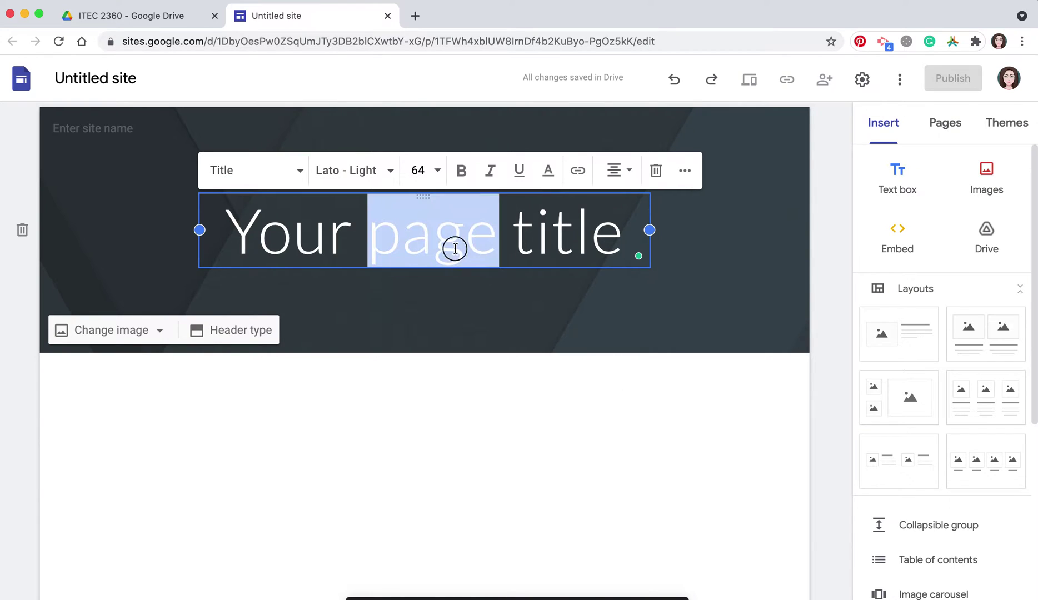
{"action": "type", "text": "Yo"}
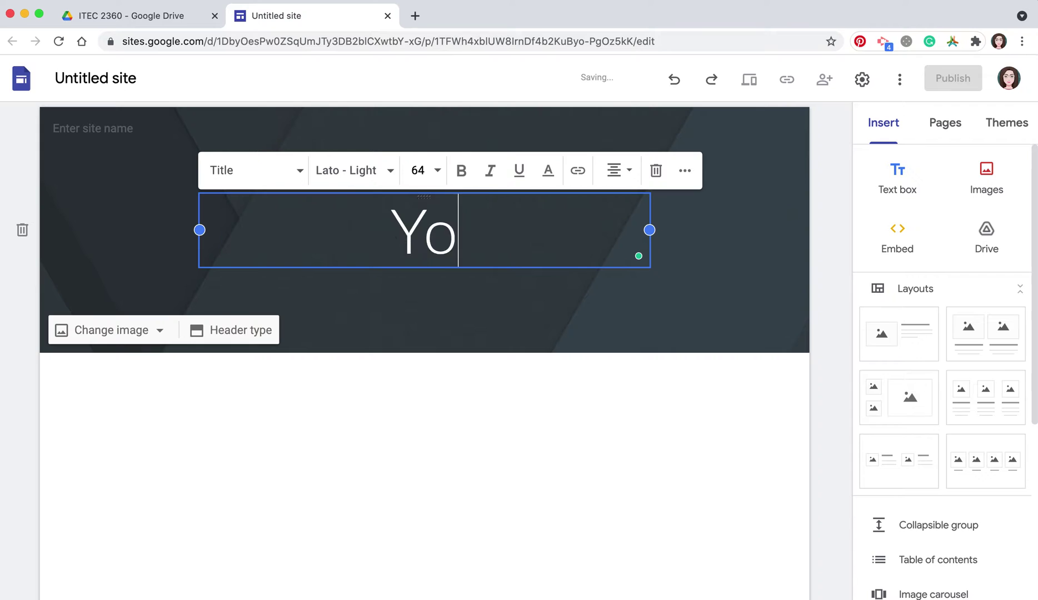
{"action": "type", "text": "ur Name"}
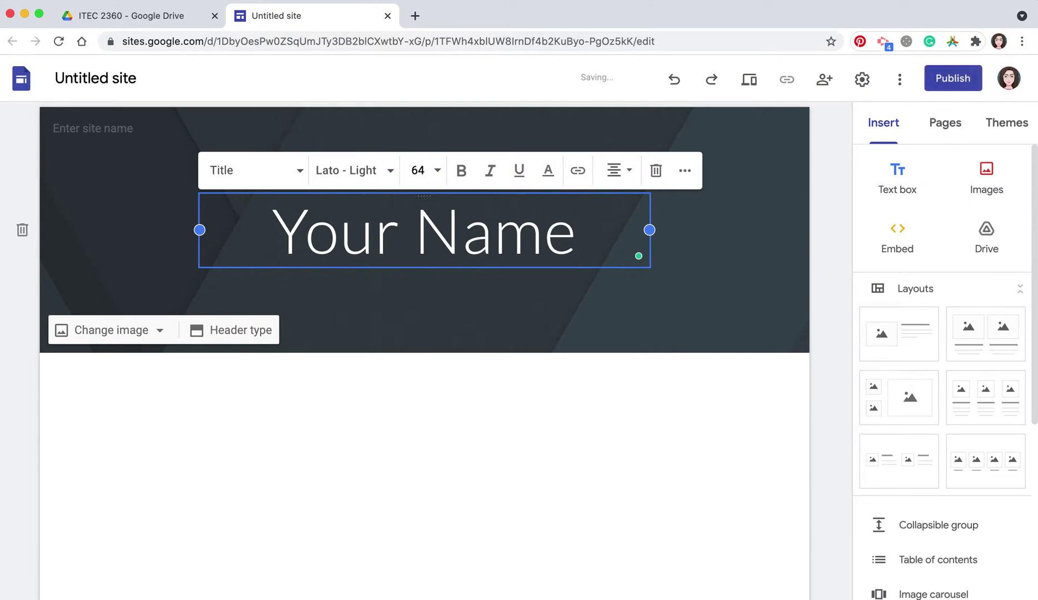
{"action": "left_click", "coordinate": [388, 315]}
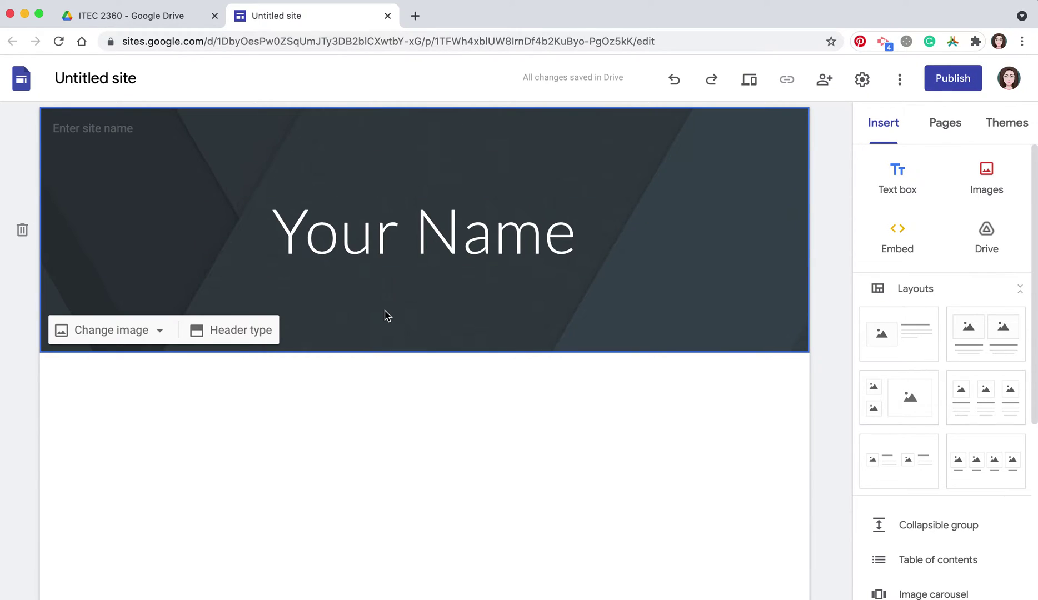
- Rename the 'Untitled site' to 'Your name ePortfolio'
{"action": "left_click", "coordinate": [136, 77]}
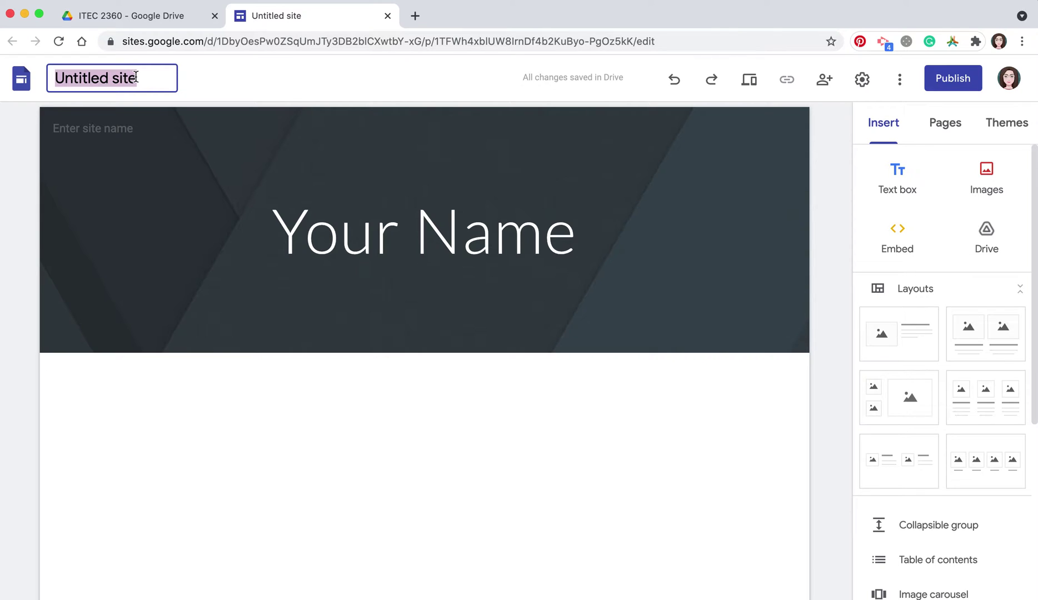
{"action": "type", "text": "Your name e"}
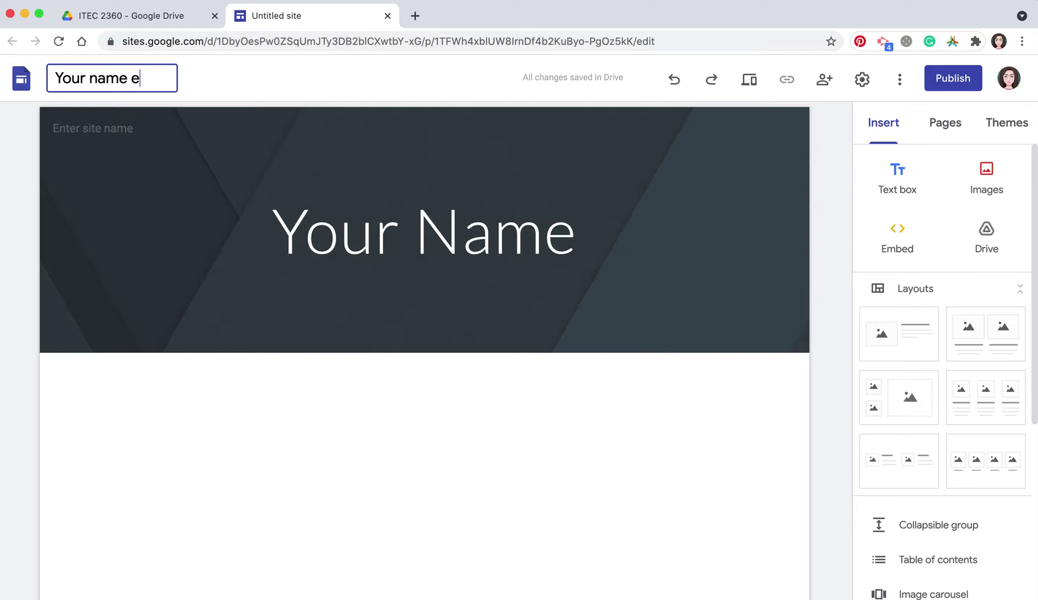
{"action": "type", "text": "Portfolio"}
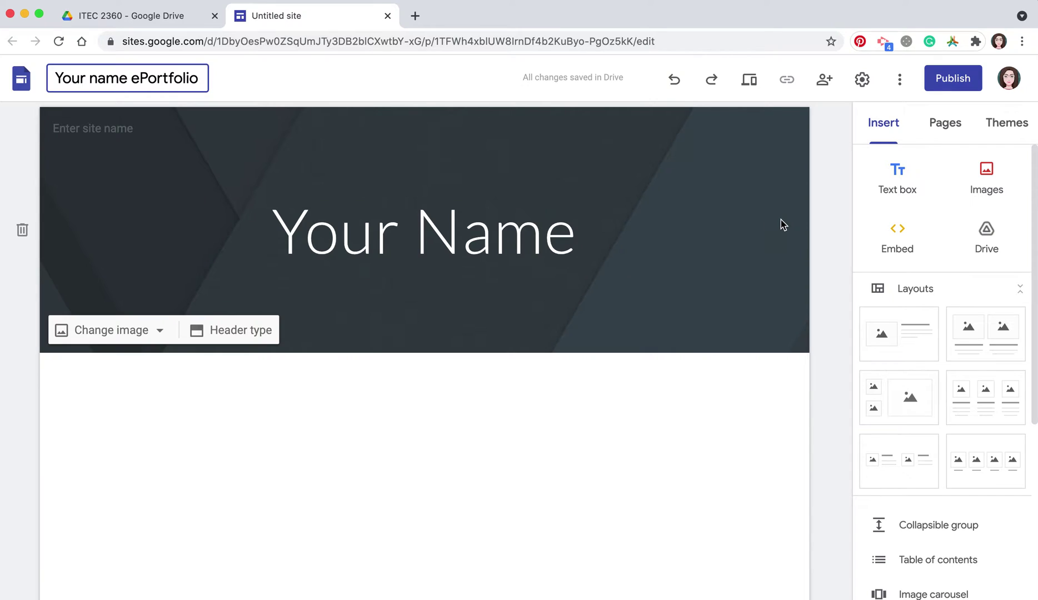
{"action": "key", "text": "Return"}
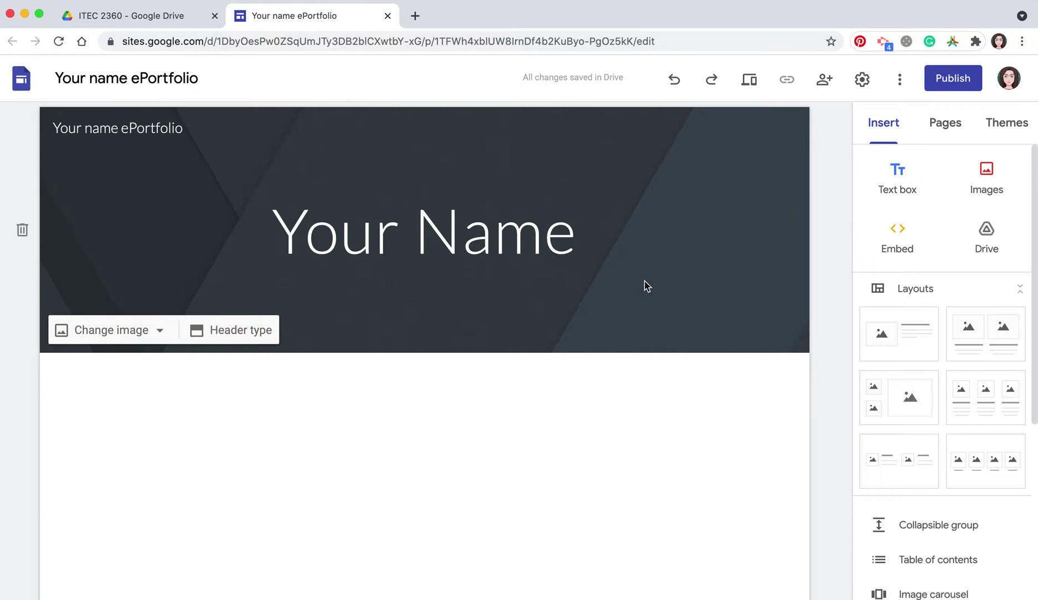
- Try the Banner, Title only and Cover header types, then settle on Large banner
{"action": "left_click", "coordinate": [241, 333]}
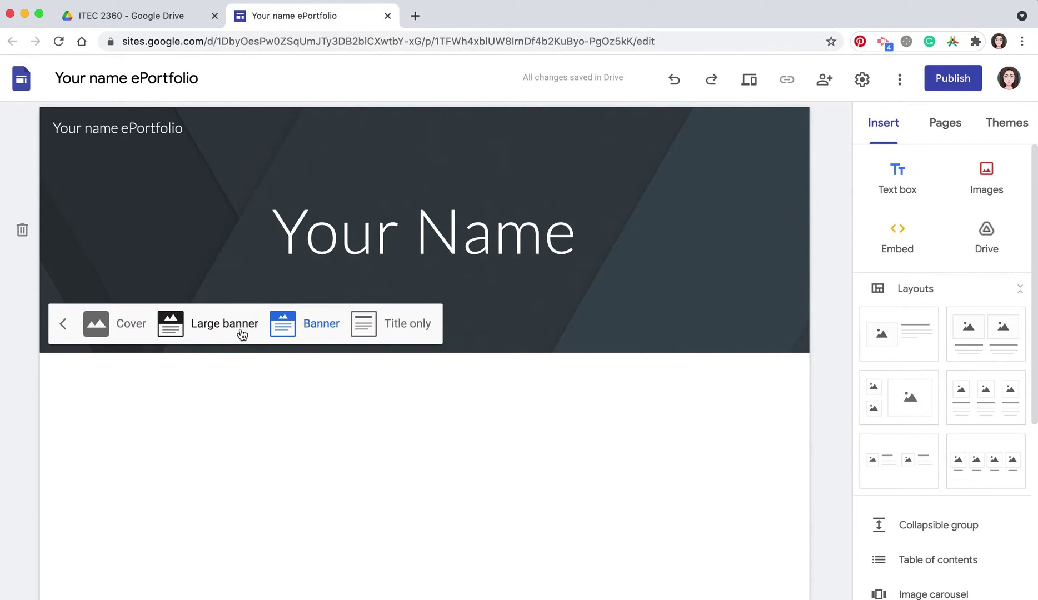
{"action": "left_click", "coordinate": [228, 328]}
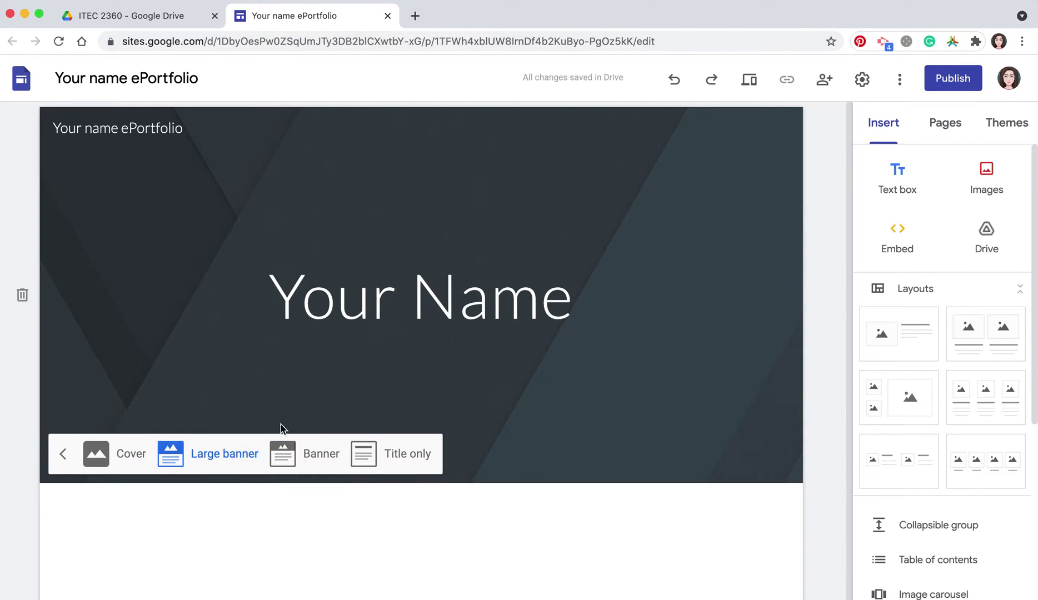
{"action": "left_click", "coordinate": [325, 458]}
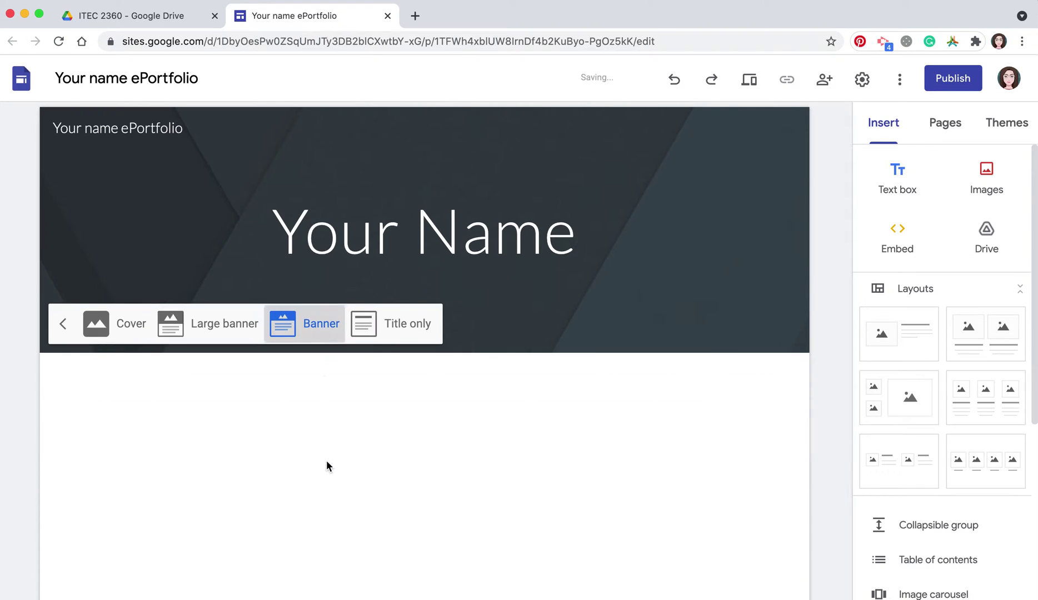
{"action": "left_click", "coordinate": [395, 328]}
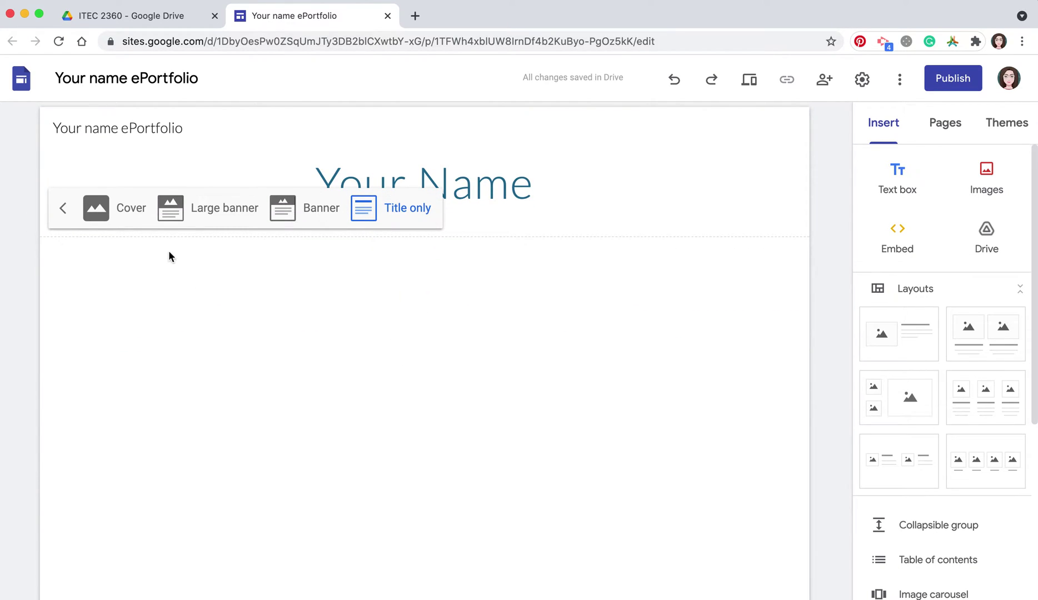
{"action": "left_click", "coordinate": [314, 215]}
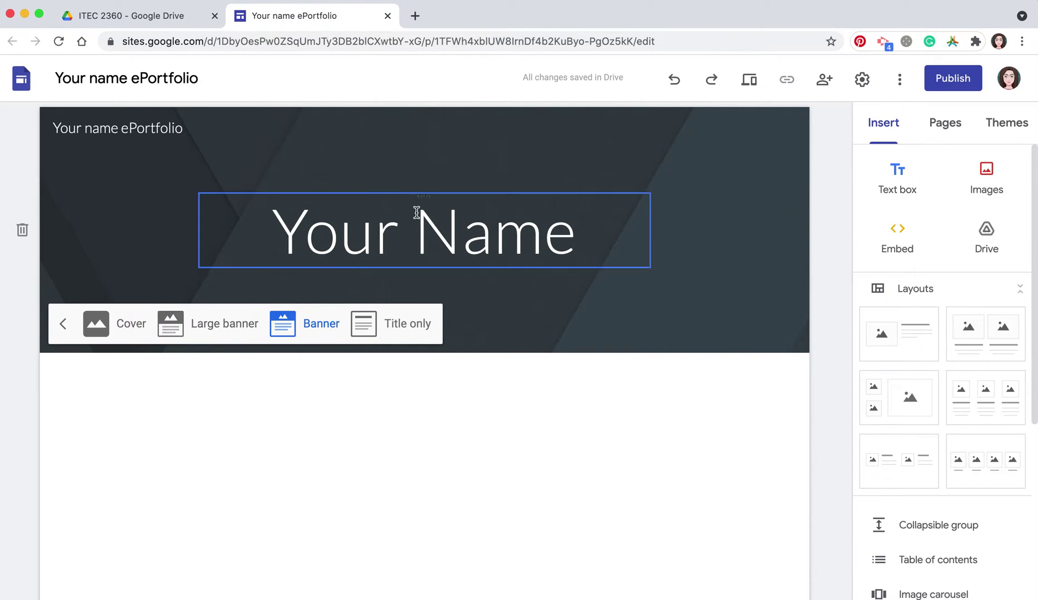
{"action": "left_click", "coordinate": [95, 323]}
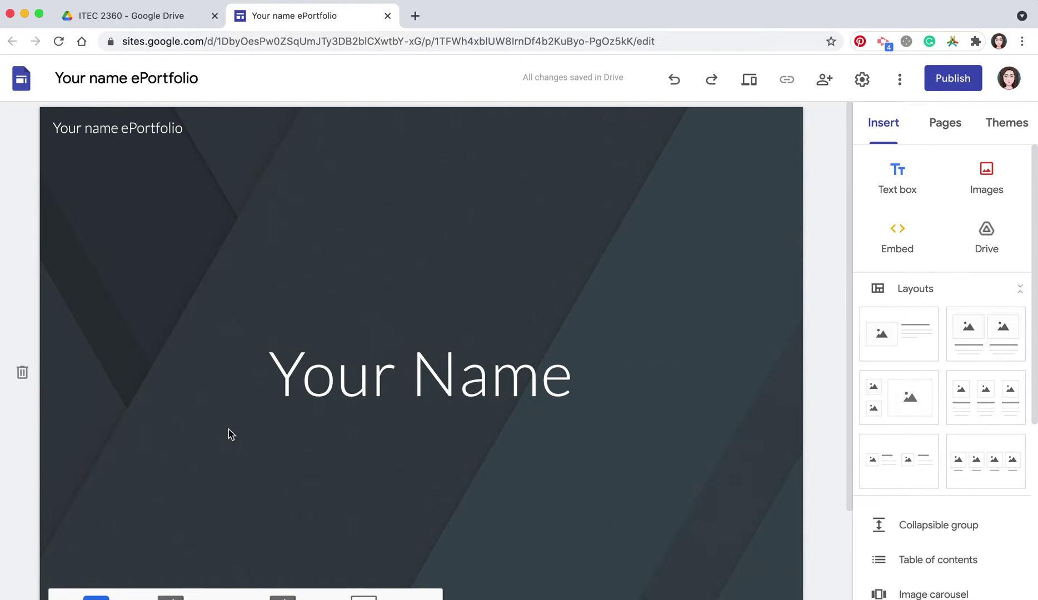
{"action": "left_click", "coordinate": [192, 597]}
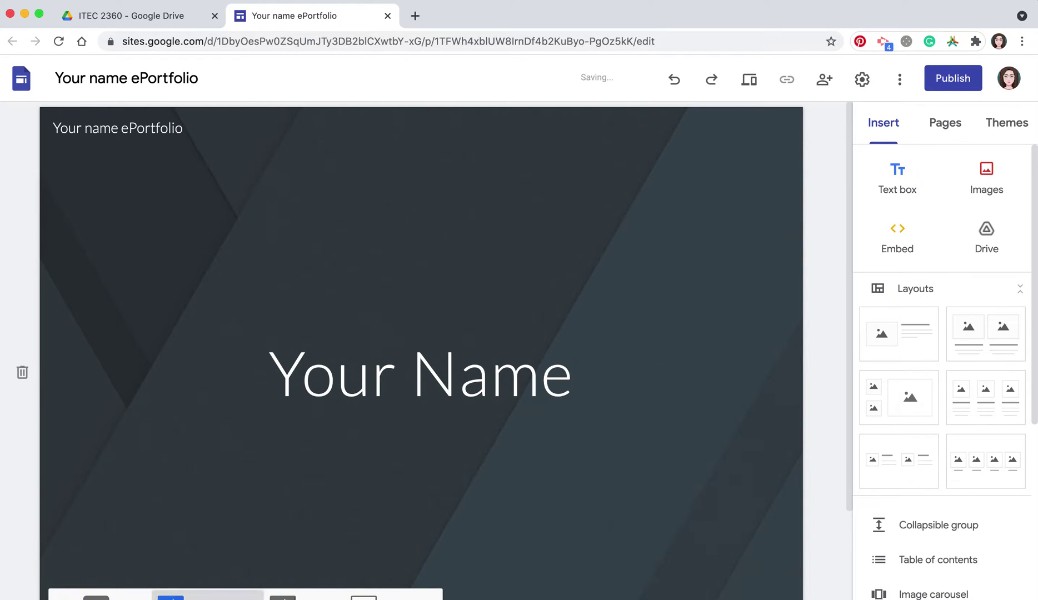
{"action": "left_click", "coordinate": [466, 361]}
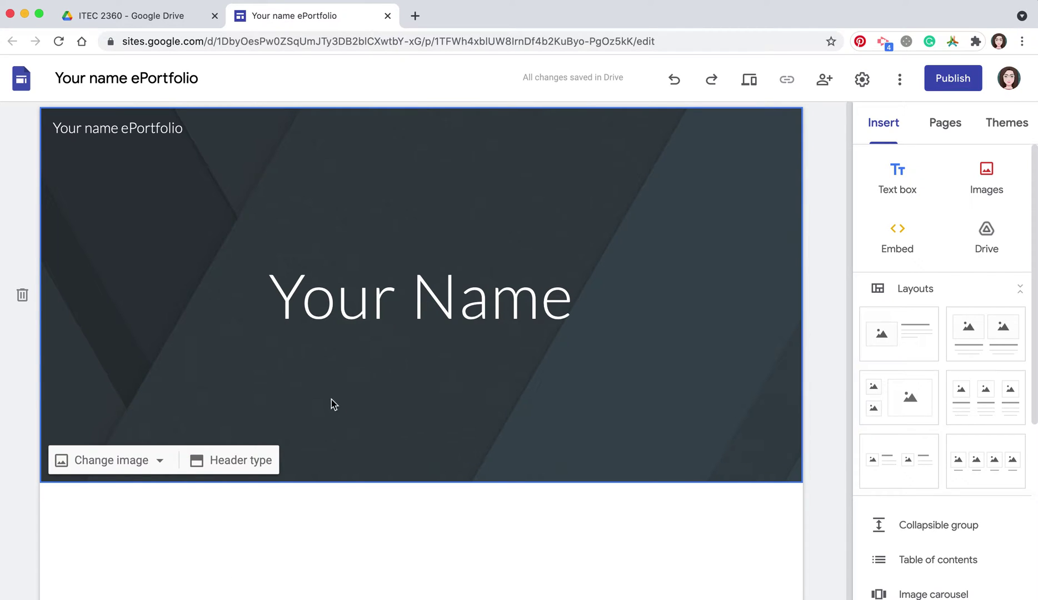
- Search images for 'education' and set the EDUCATION dice photo as the header background
{"action": "left_click", "coordinate": [129, 462]}
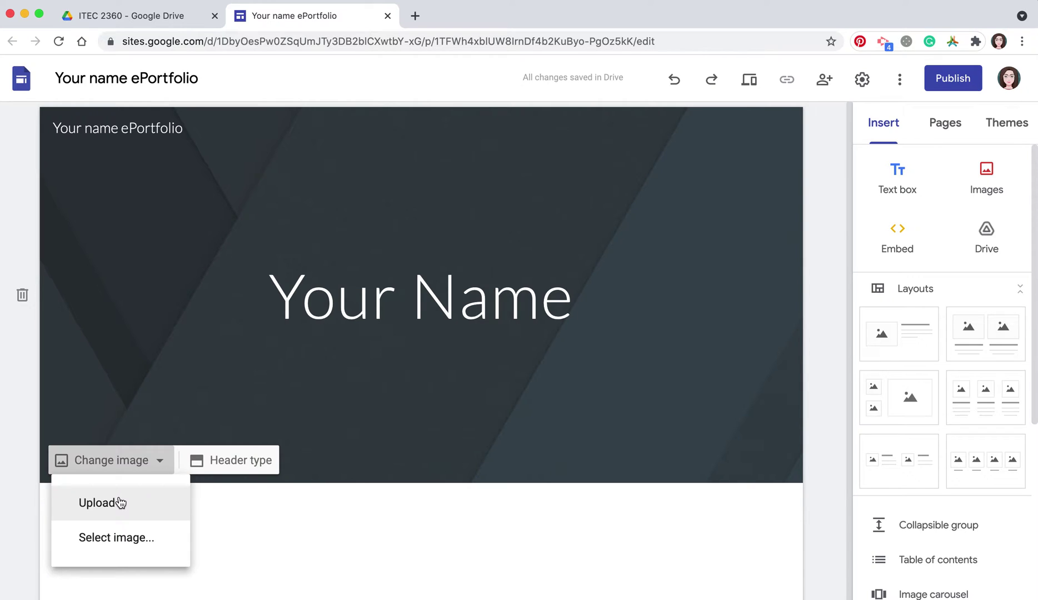
{"action": "left_click", "coordinate": [122, 537]}
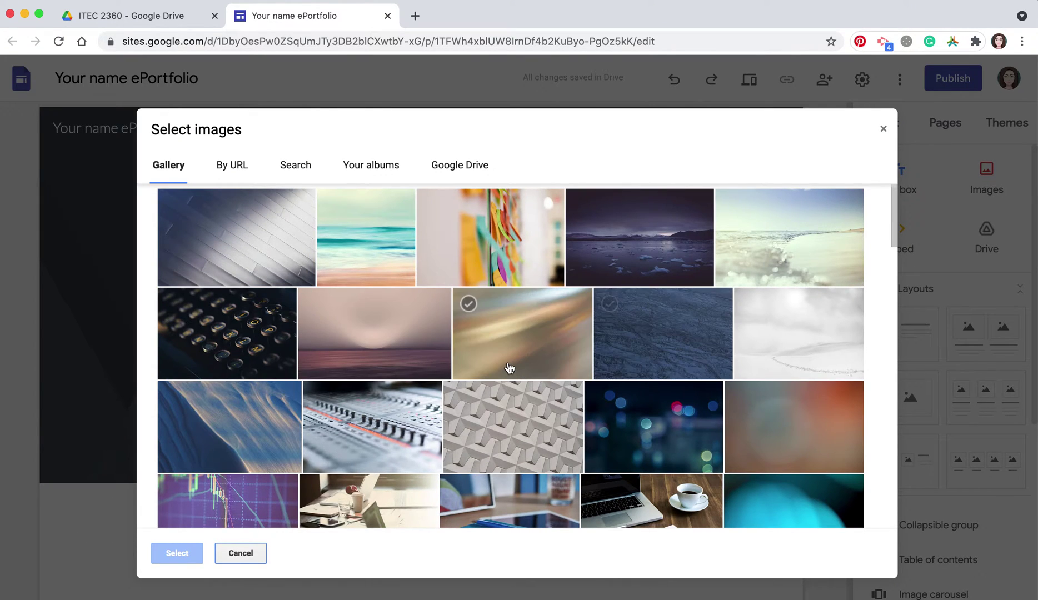
{"action": "scroll", "coordinate": [509, 368], "scroll_direction": "down", "scroll_amount": 5}
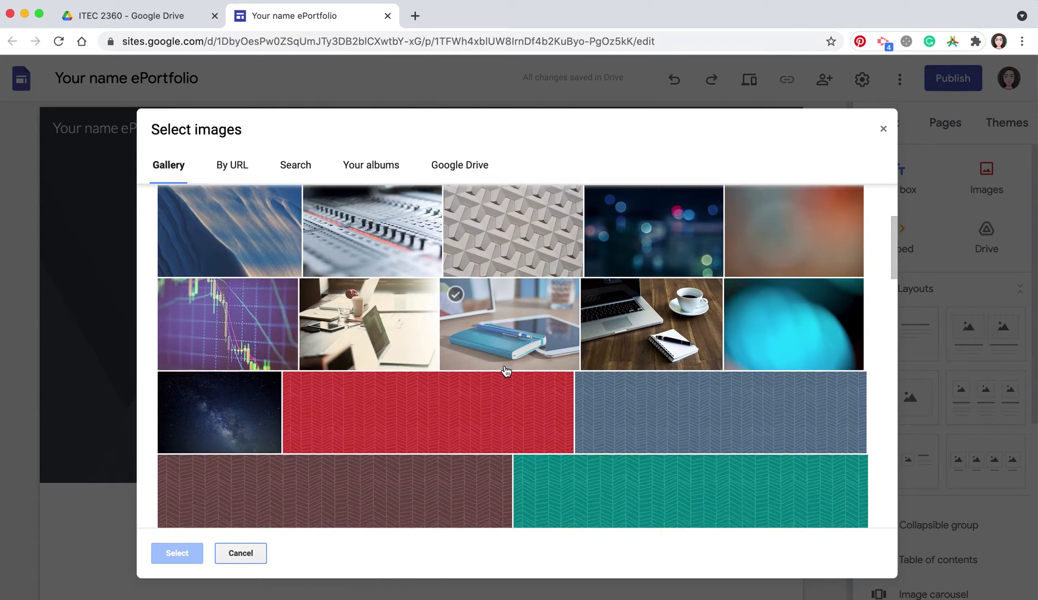
{"action": "scroll", "coordinate": [506, 370], "scroll_direction": "down", "scroll_amount": 2}
{"action": "scroll", "coordinate": [506, 371], "scroll_direction": "up", "scroll_amount": 7}
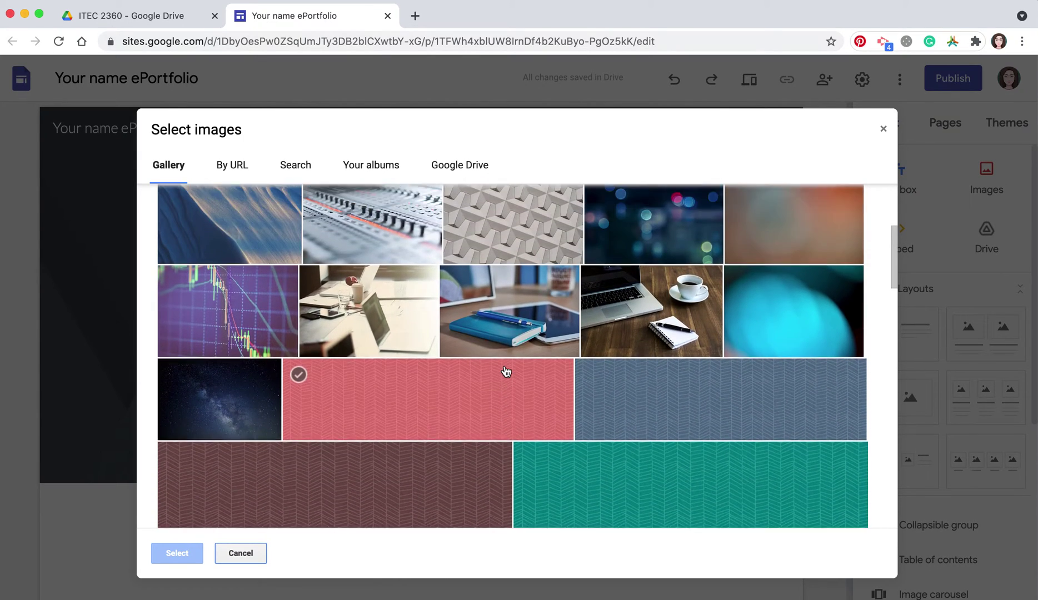
{"action": "scroll", "coordinate": [505, 370], "scroll_direction": "up", "scroll_amount": 1}
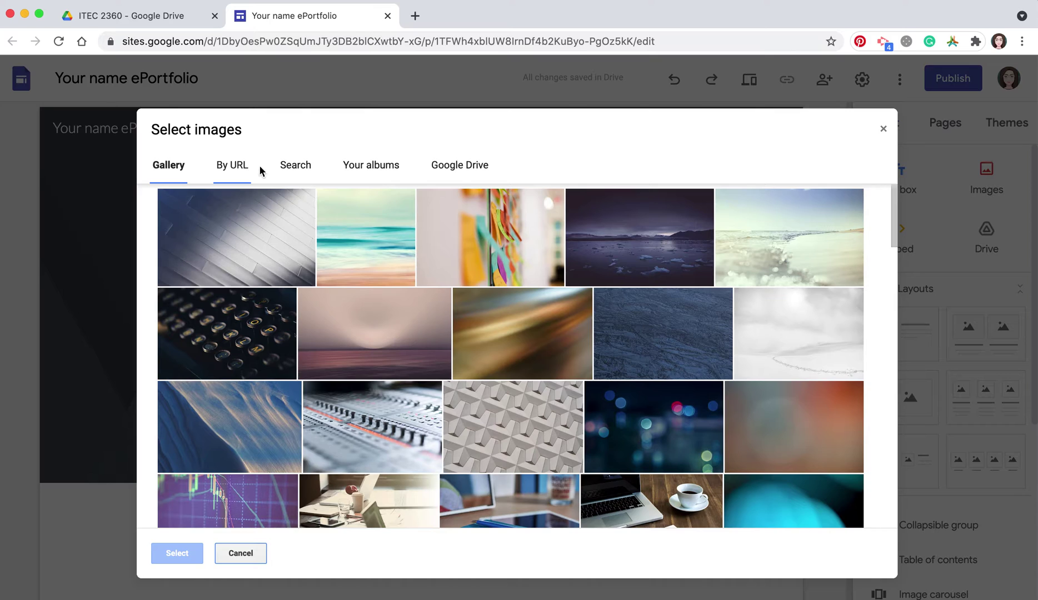
{"action": "left_click", "coordinate": [303, 171]}
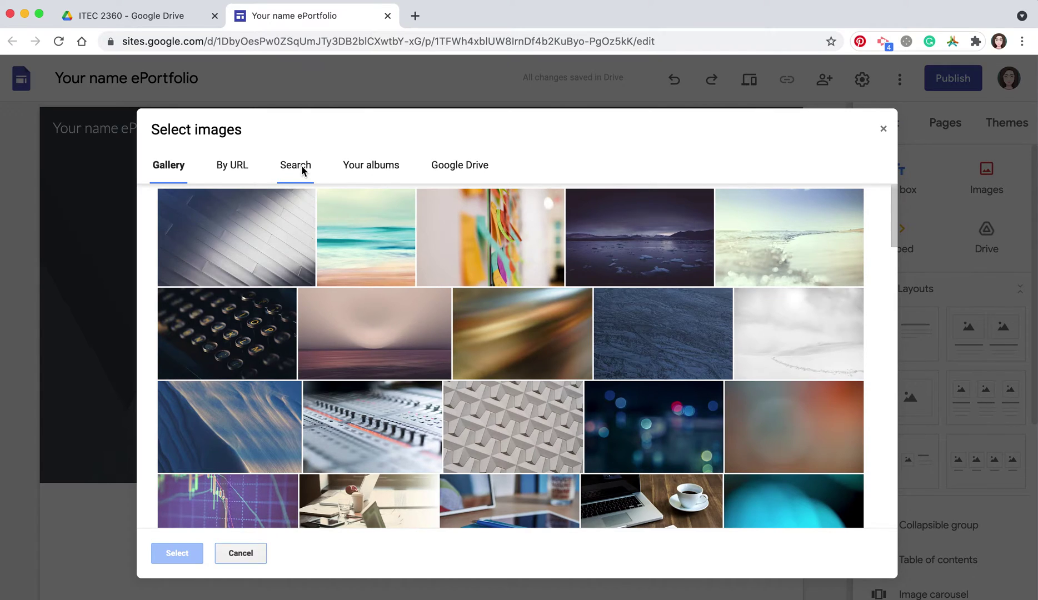
{"action": "type", "text": "education"}
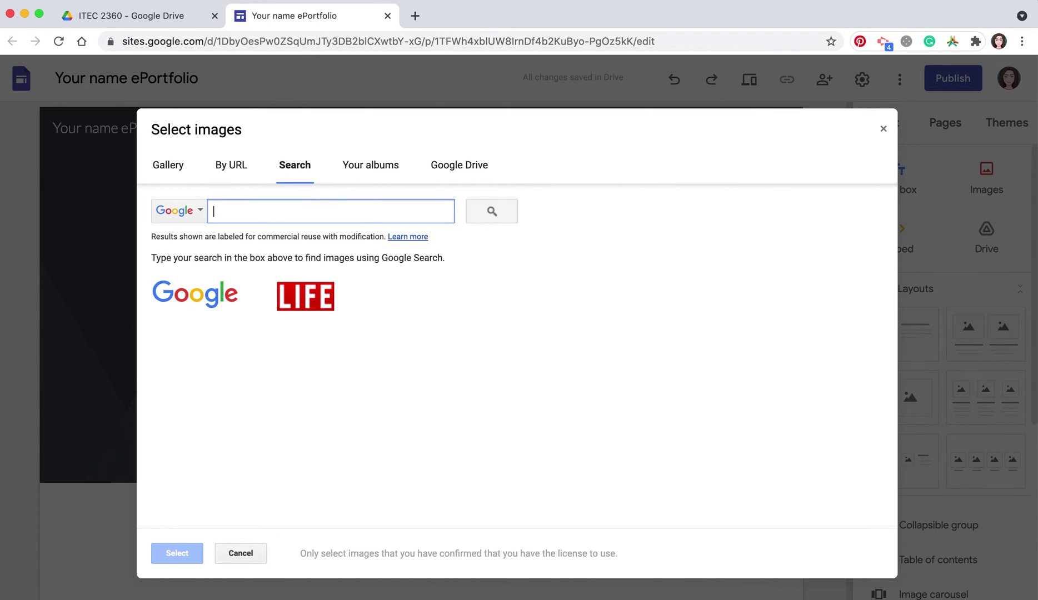
{"action": "key", "text": "Return"}
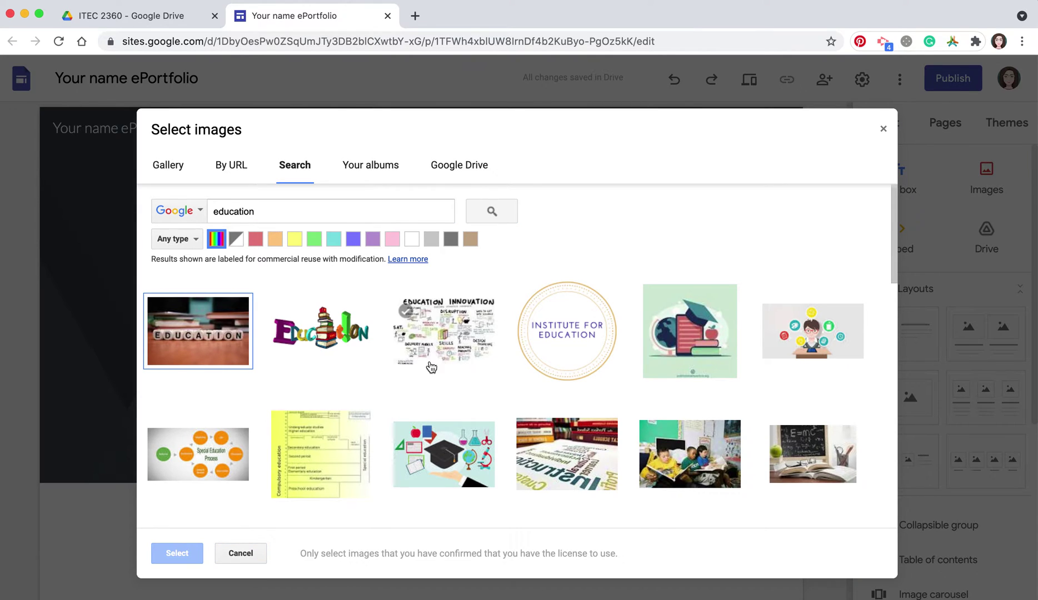
{"action": "left_click", "coordinate": [209, 345]}
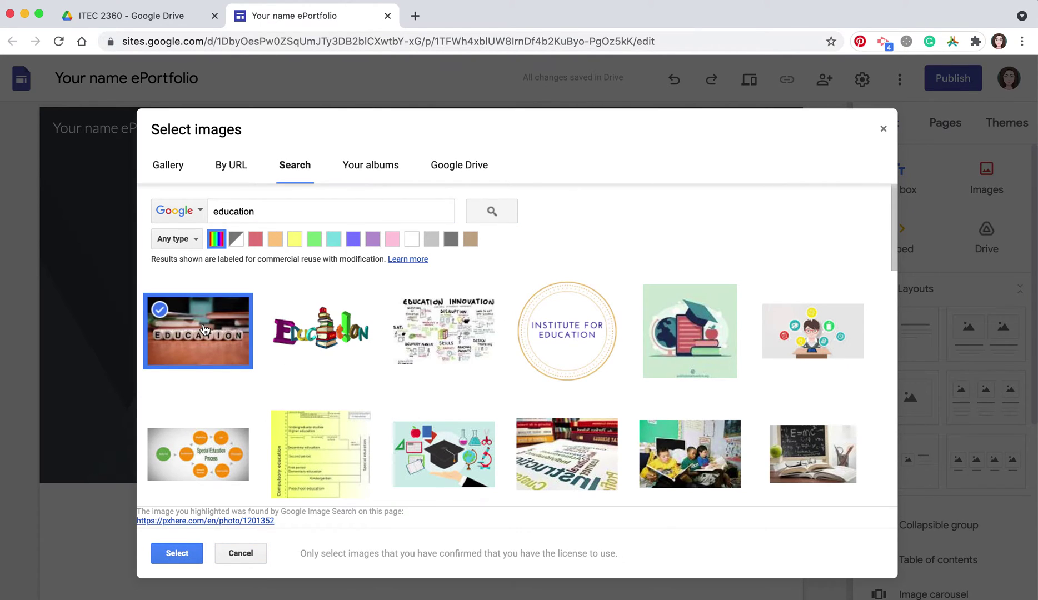
{"action": "left_click", "coordinate": [185, 552]}
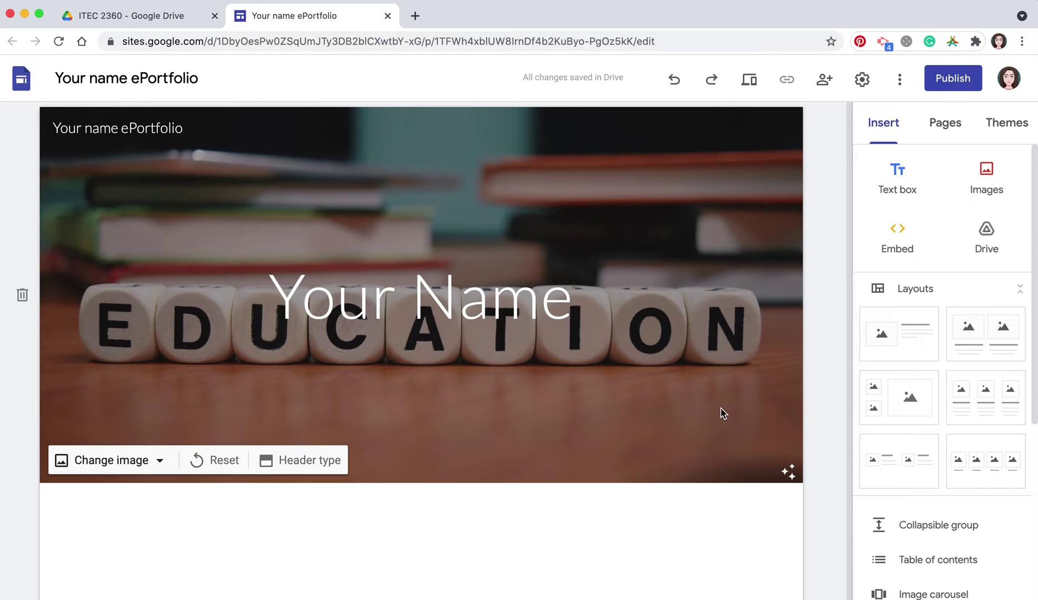
- Darken the header photo for readability, leaving the image anchoring unchanged
{"action": "left_click", "coordinate": [795, 472]}
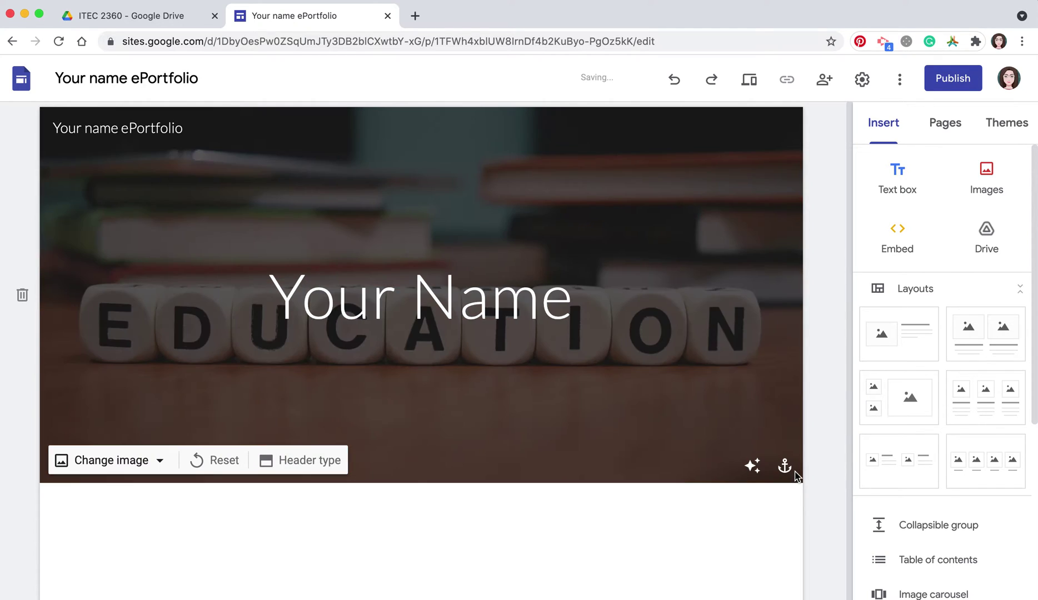
{"action": "left_click", "coordinate": [794, 472]}
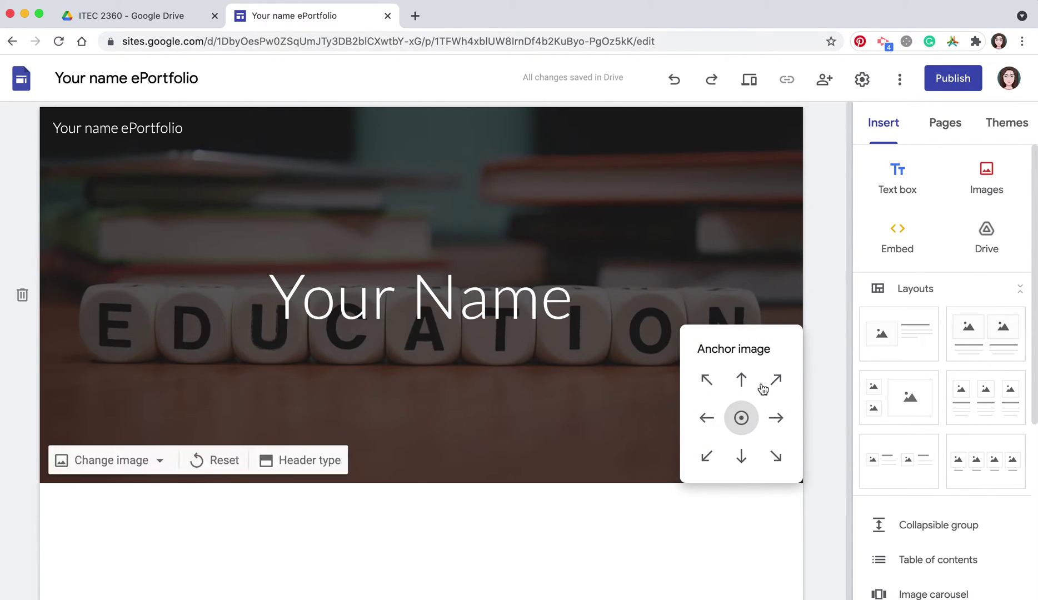
{"action": "left_click", "coordinate": [819, 251]}
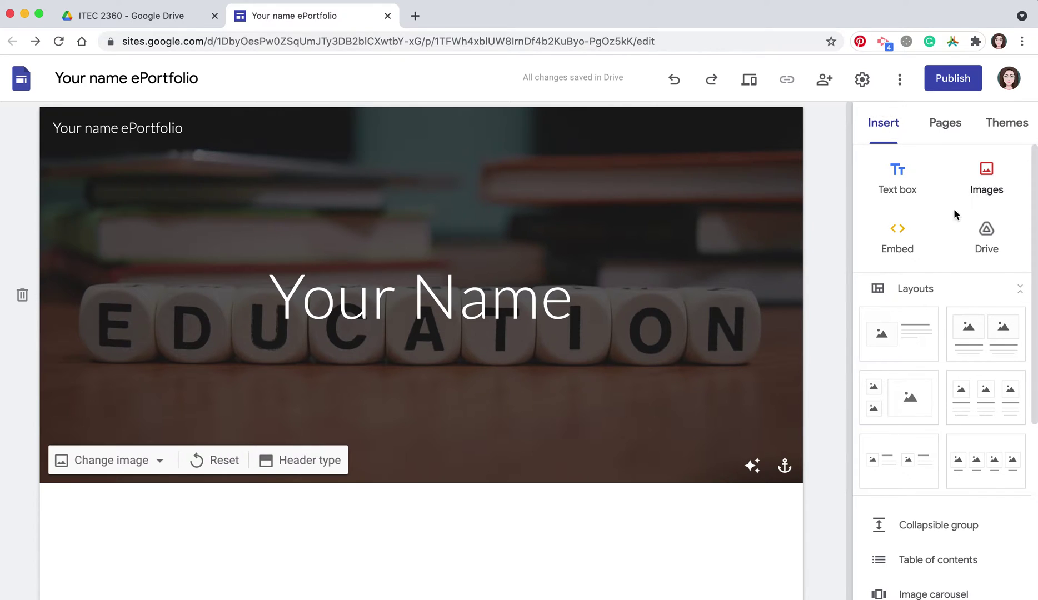
- Drag the image-with-text layout from the Insert panel to just below the header
{"action": "scroll", "coordinate": [943, 381], "scroll_direction": "down", "scroll_amount": 2}
{"action": "scroll", "coordinate": [943, 382], "scroll_direction": "down", "scroll_amount": 1}
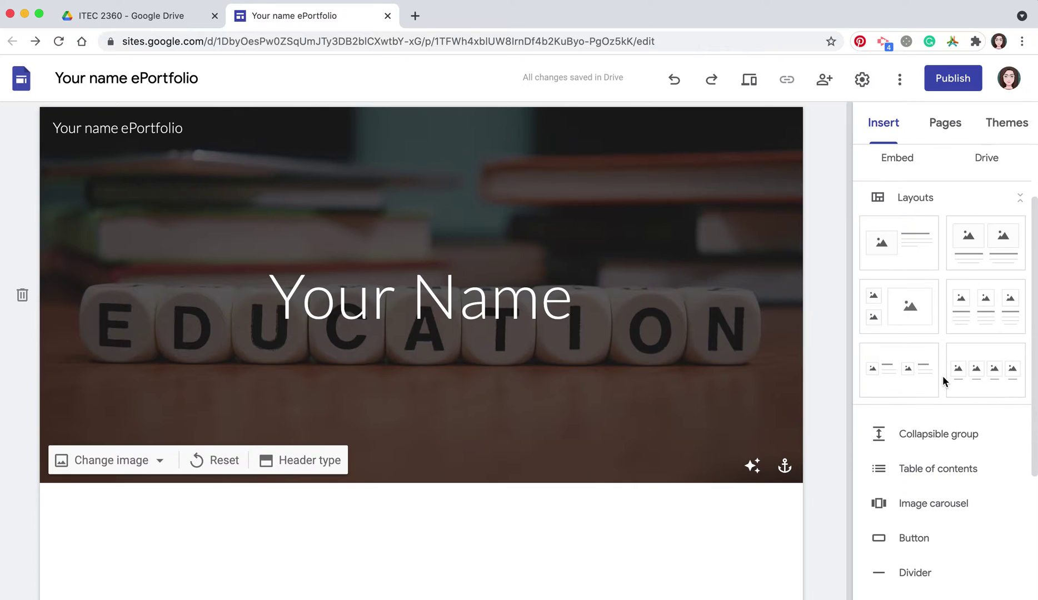
{"action": "scroll", "coordinate": [943, 381], "scroll_direction": "up", "scroll_amount": 3}
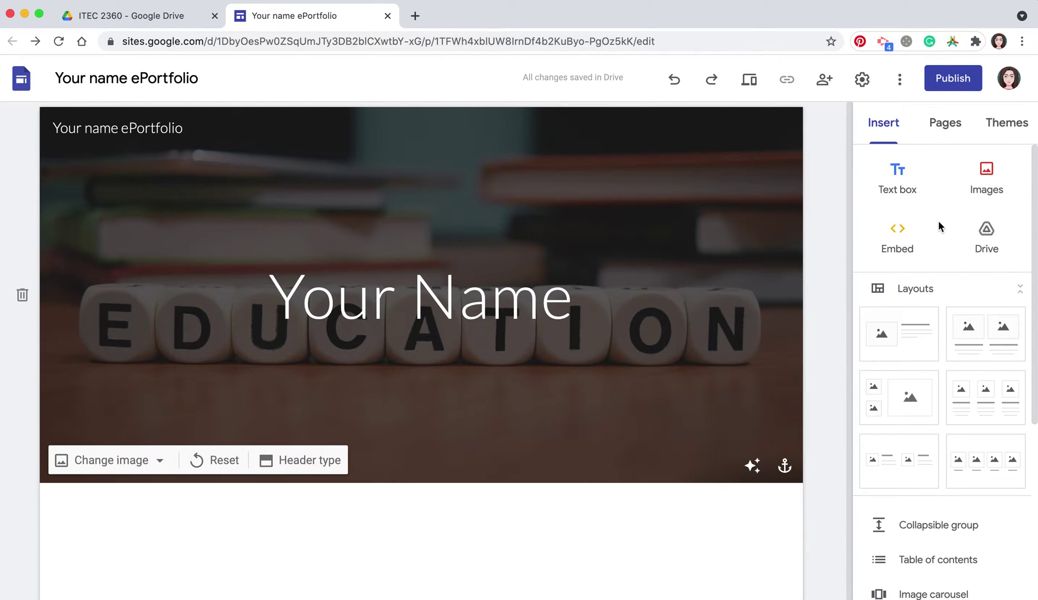
{"action": "scroll", "coordinate": [939, 222], "scroll_direction": "down", "scroll_amount": 3}
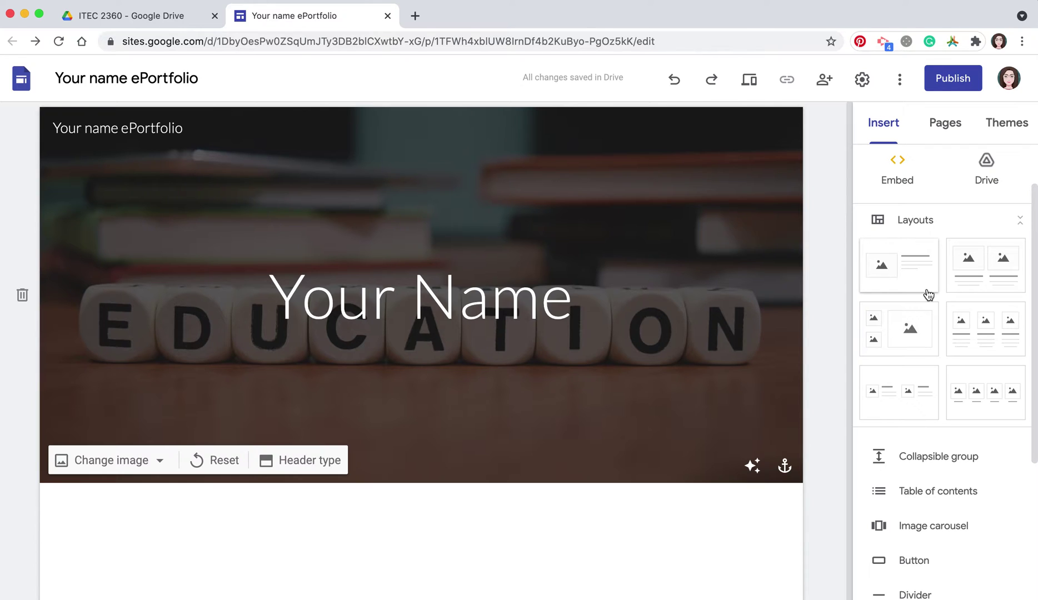
{"action": "scroll", "coordinate": [927, 295], "scroll_direction": "down", "scroll_amount": 1}
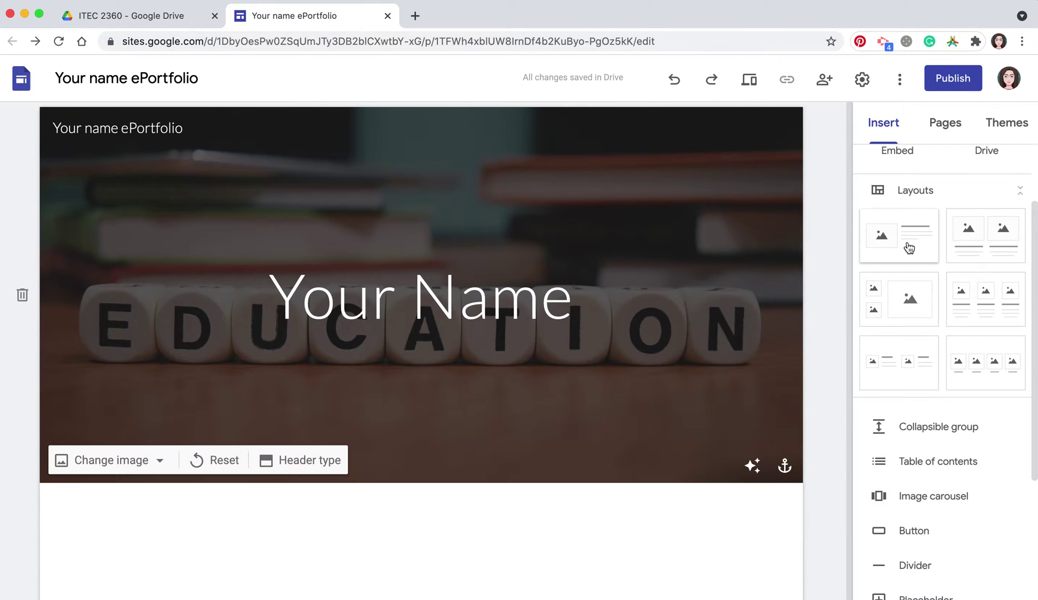
{"action": "left_click", "coordinate": [885, 251]}
{"action": "left_click_drag", "start_coordinate": [885, 253], "coordinate": [519, 542]}
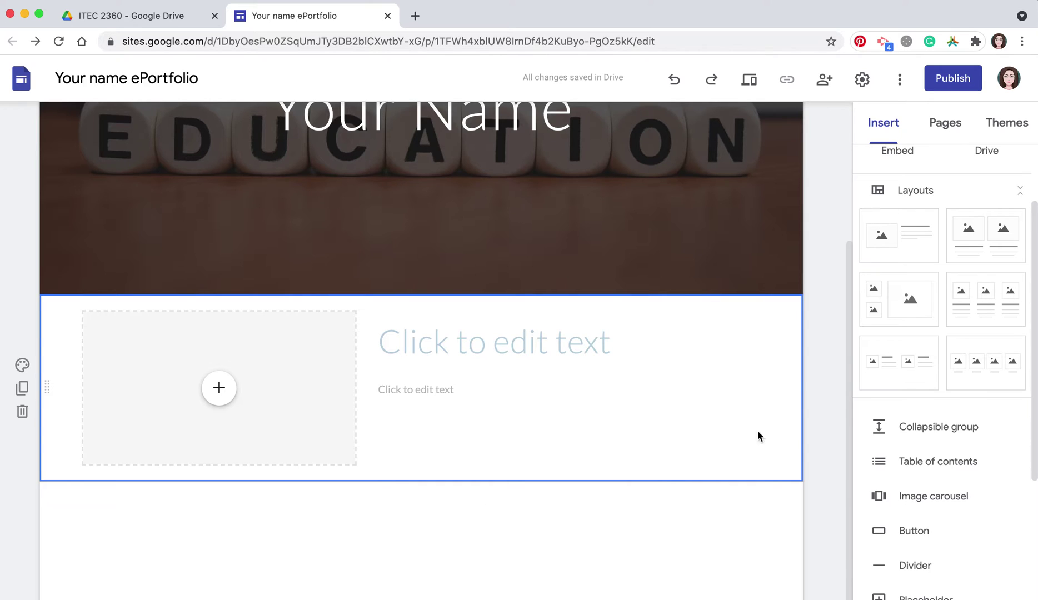
{"action": "scroll", "coordinate": [933, 394], "scroll_direction": "down", "scroll_amount": 5}
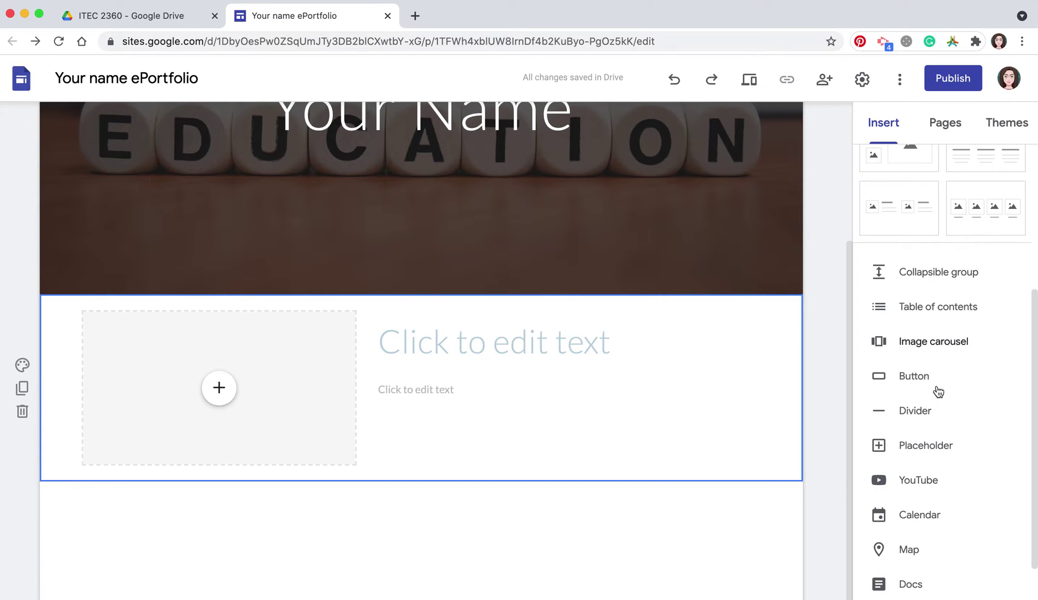
{"action": "scroll", "coordinate": [943, 482], "scroll_direction": "down", "scroll_amount": 4}
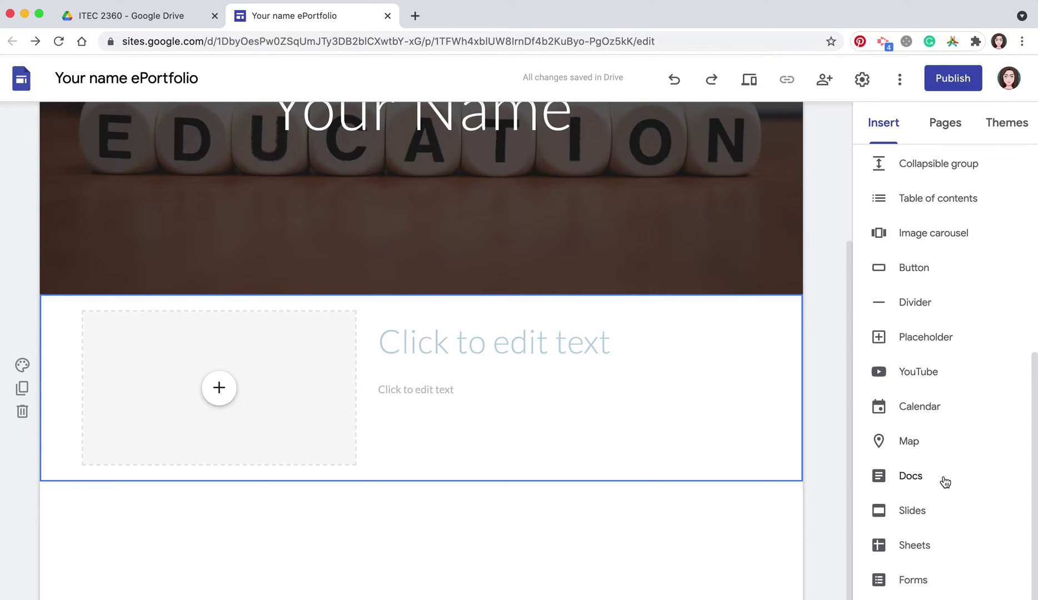
{"action": "scroll", "coordinate": [945, 481], "scroll_direction": "up", "scroll_amount": 12}
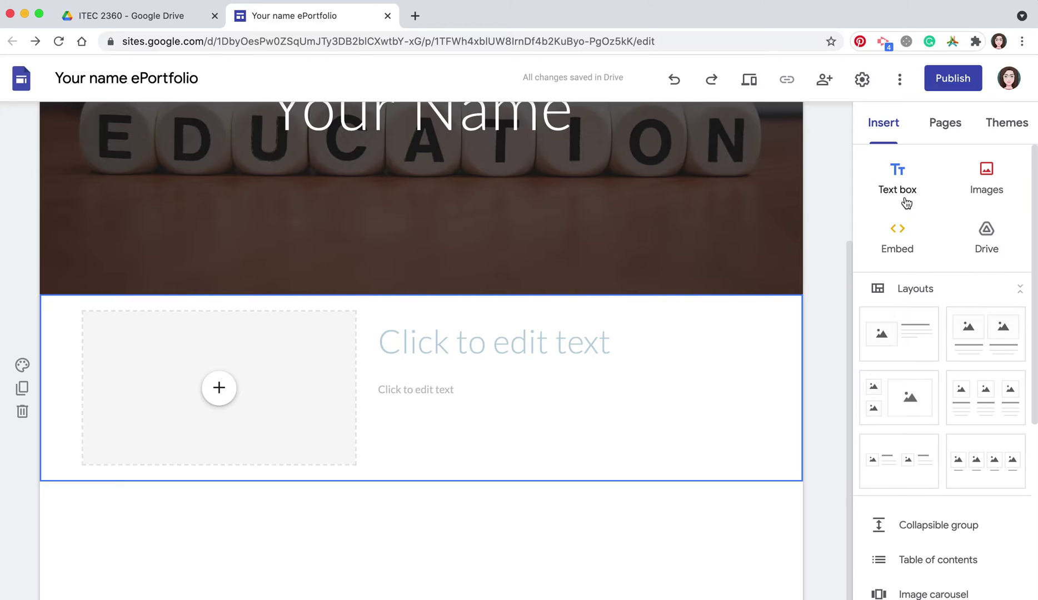
{"action": "left_click", "coordinate": [946, 124]}
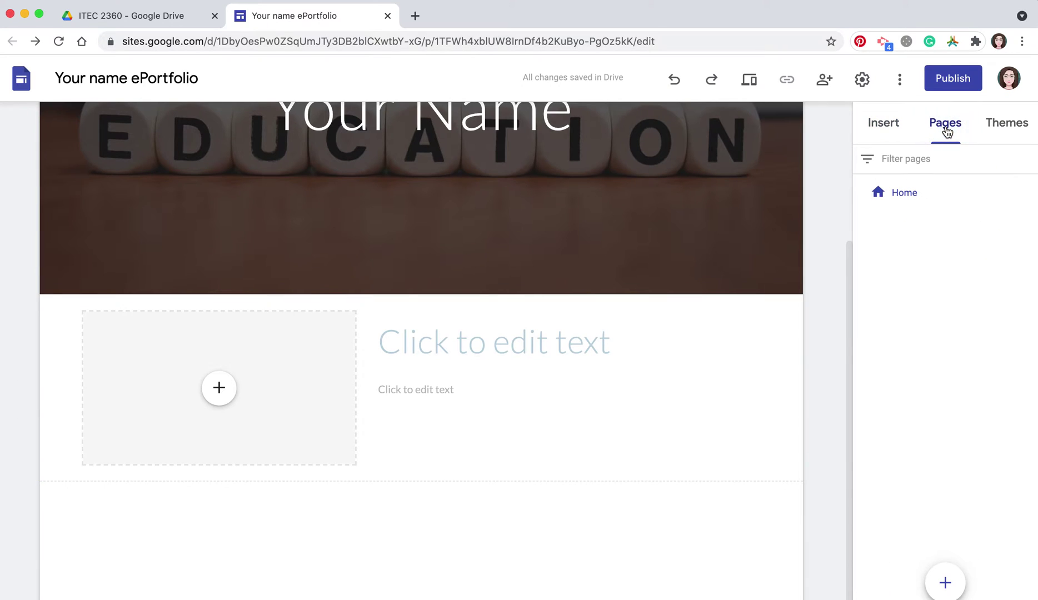
- Start a new page from the Pages tab and name it 'About Me'
{"action": "mouse_move", "coordinate": [646, 285]}
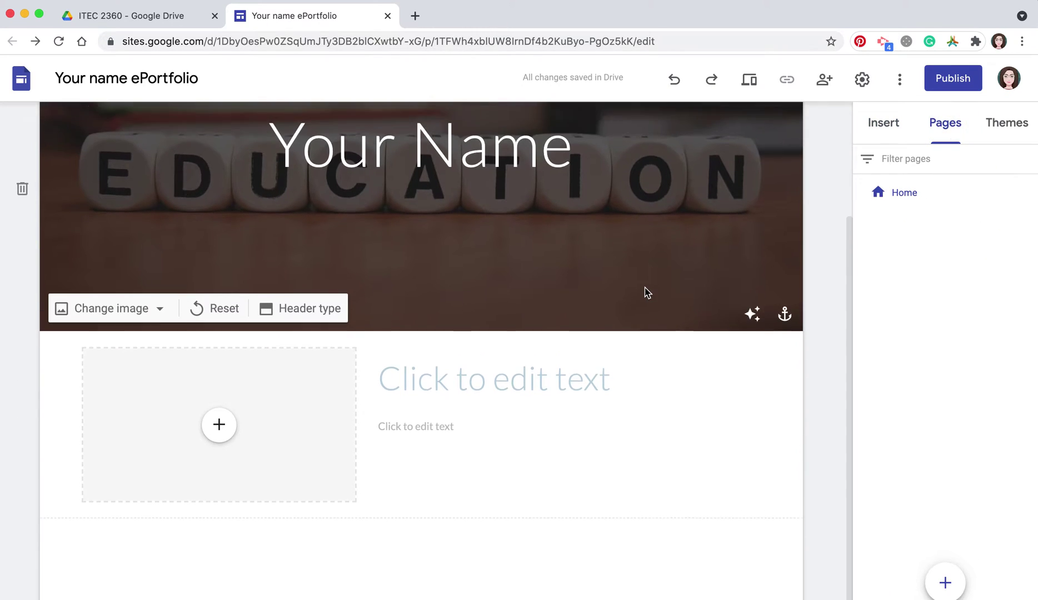
{"action": "scroll", "coordinate": [646, 293], "scroll_direction": "up", "scroll_amount": 3}
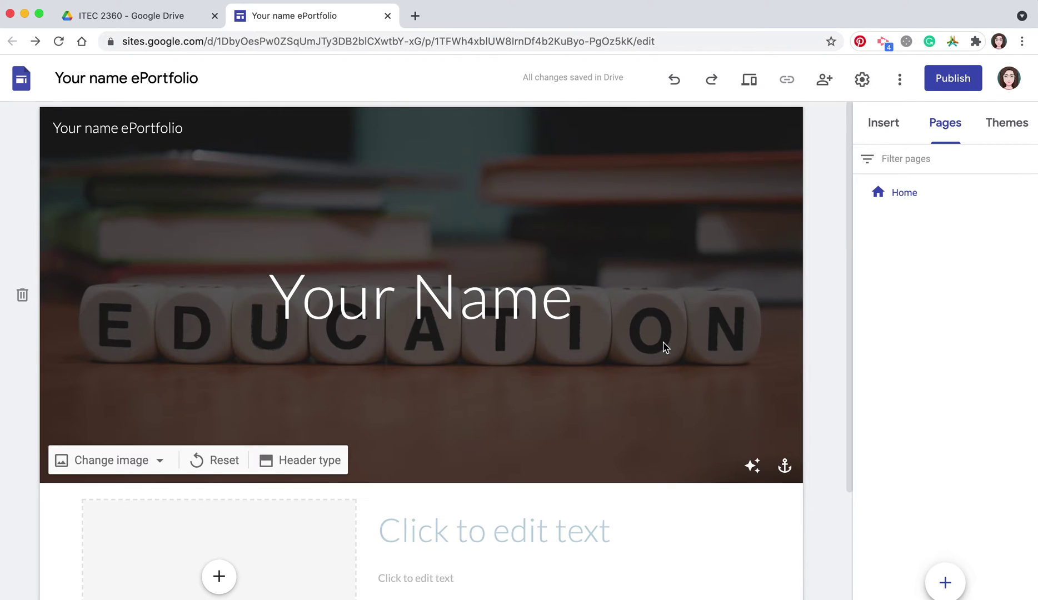
{"action": "scroll", "coordinate": [665, 347], "scroll_direction": "down", "scroll_amount": 2}
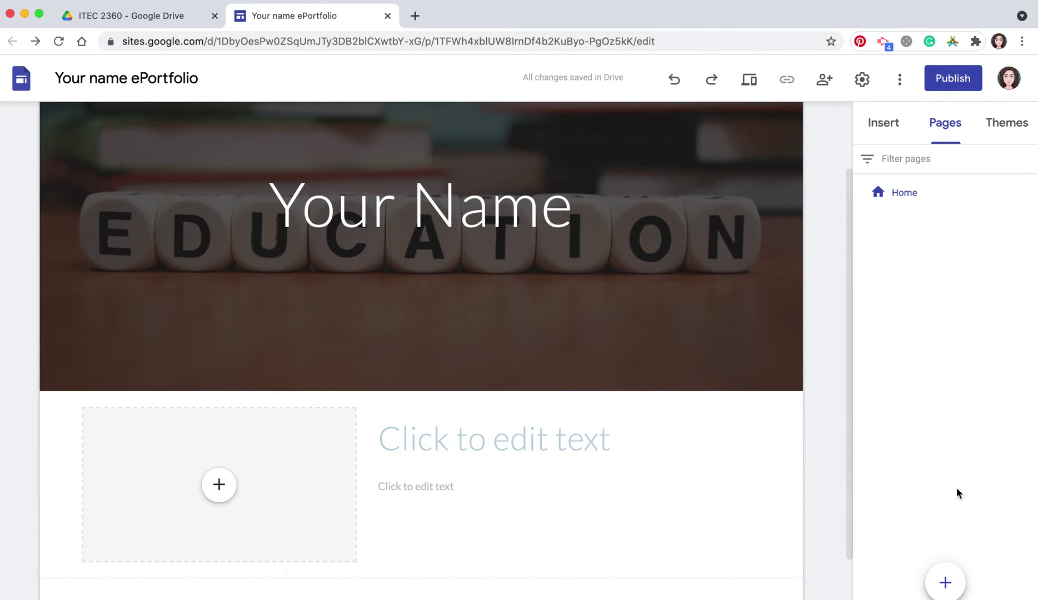
{"action": "mouse_move", "coordinate": [946, 582]}
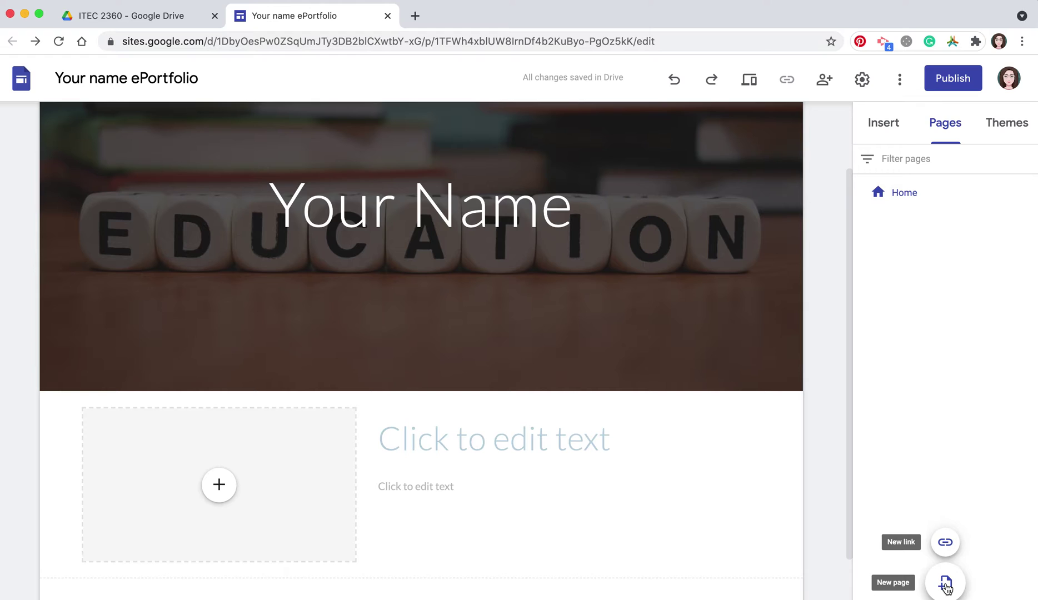
{"action": "left_click", "coordinate": [945, 583]}
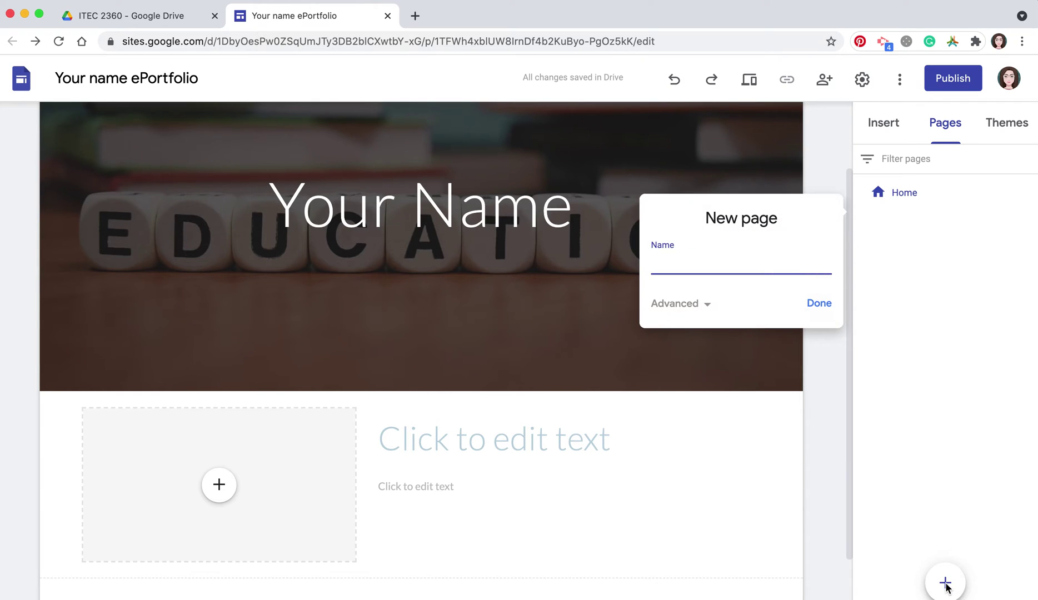
{"action": "type", "text": "About Me"}
- Confirm the About Me page, then open it from the Pages list
{"action": "left_click", "coordinate": [813, 306]}
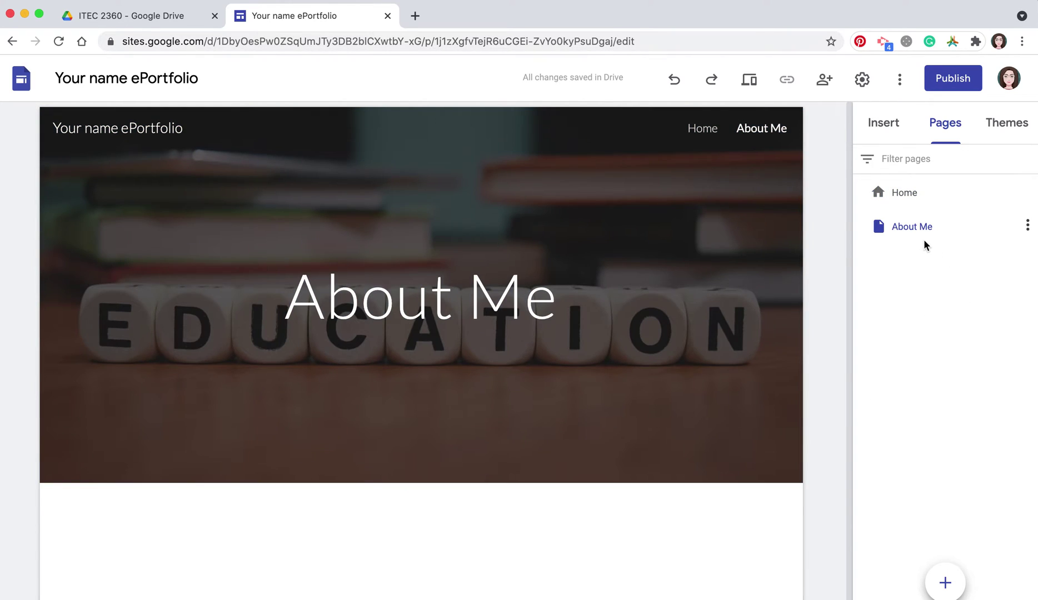
{"action": "left_click", "coordinate": [907, 199]}
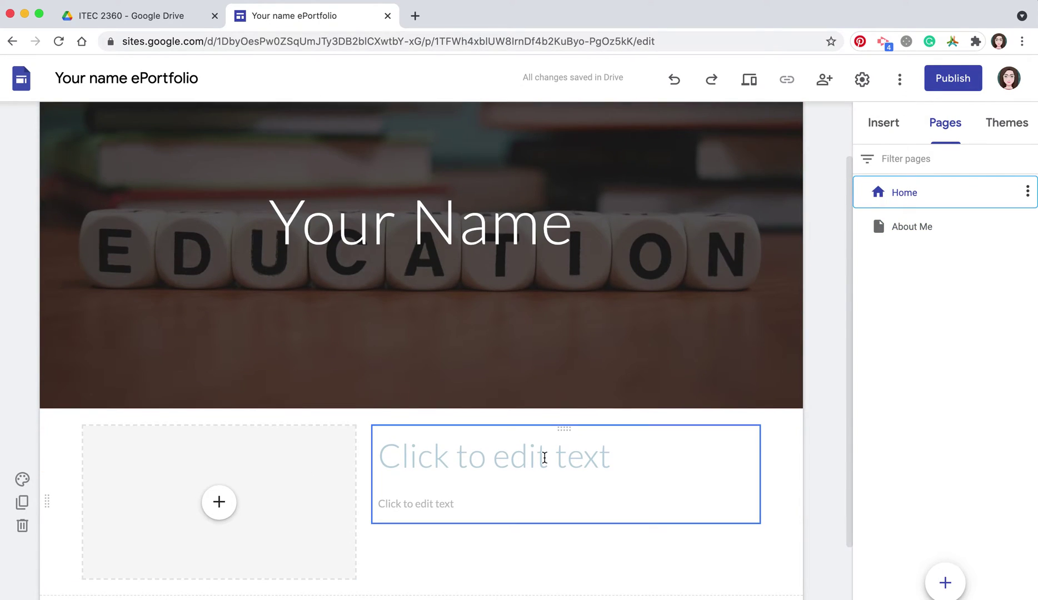
{"action": "left_click", "coordinate": [920, 234]}
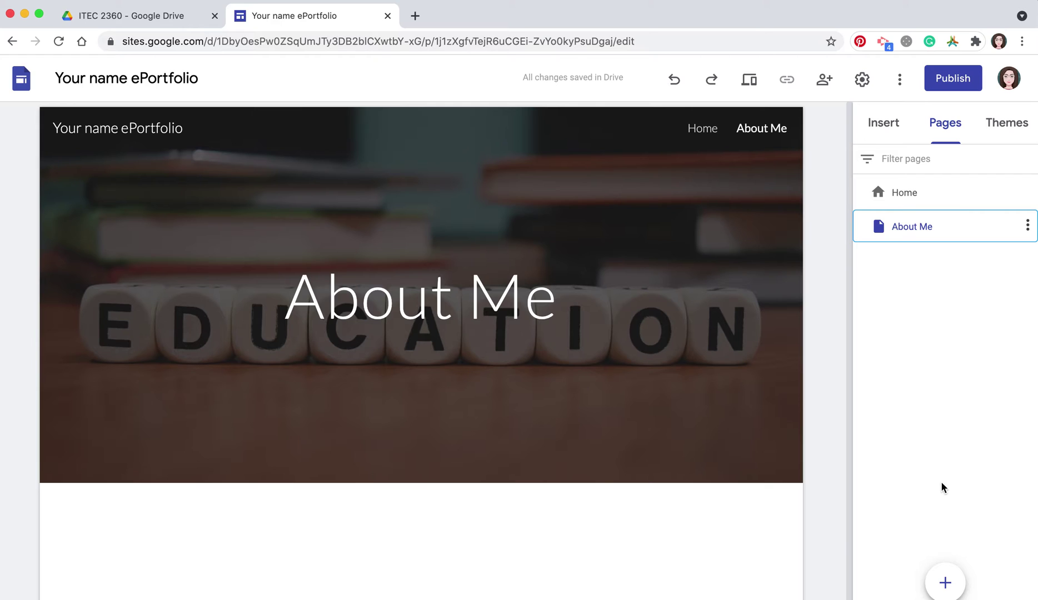
- Preview the Aristotle and Diplomat themes, then apply the Vision theme
{"action": "left_click", "coordinate": [1007, 125]}
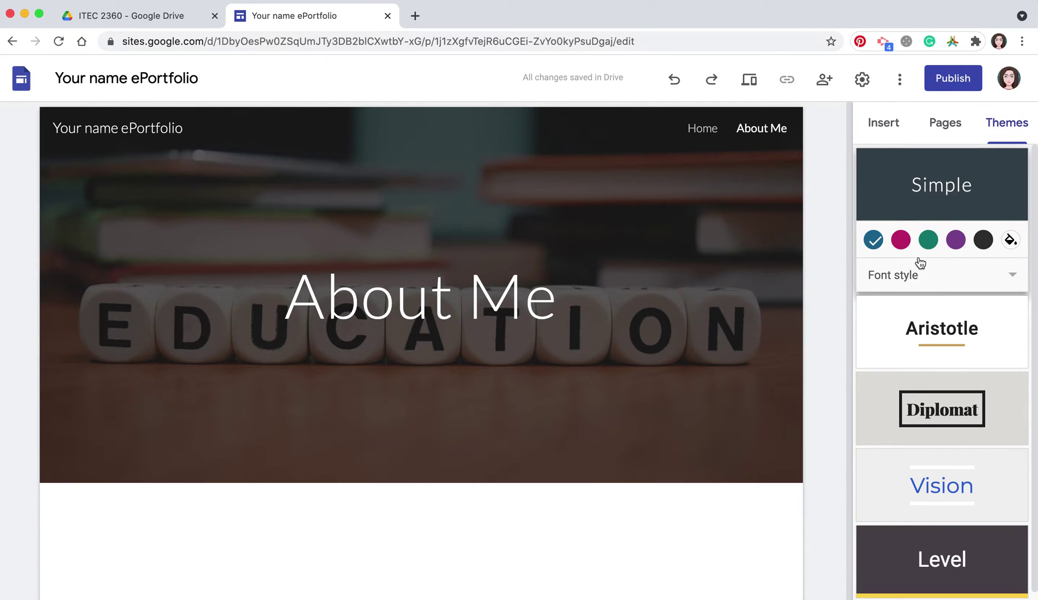
{"action": "left_click", "coordinate": [935, 335]}
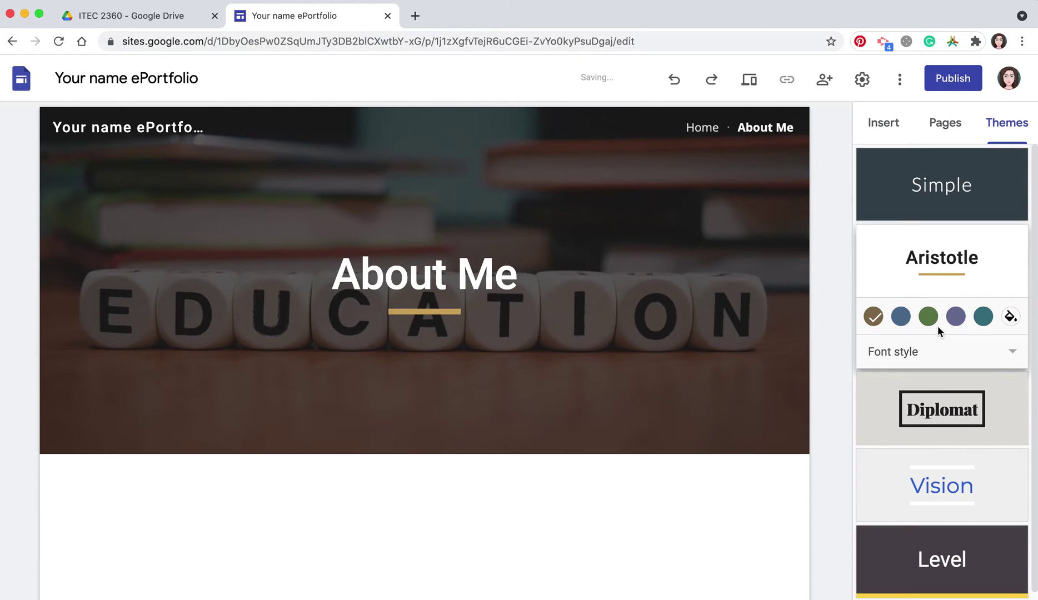
{"action": "left_click", "coordinate": [949, 421]}
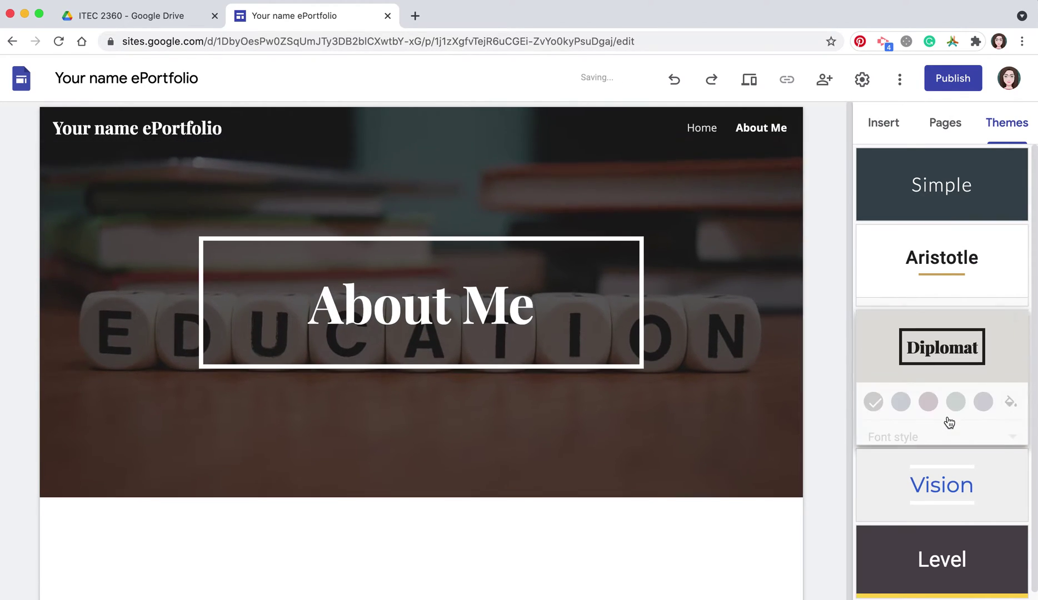
{"action": "left_click", "coordinate": [948, 485]}
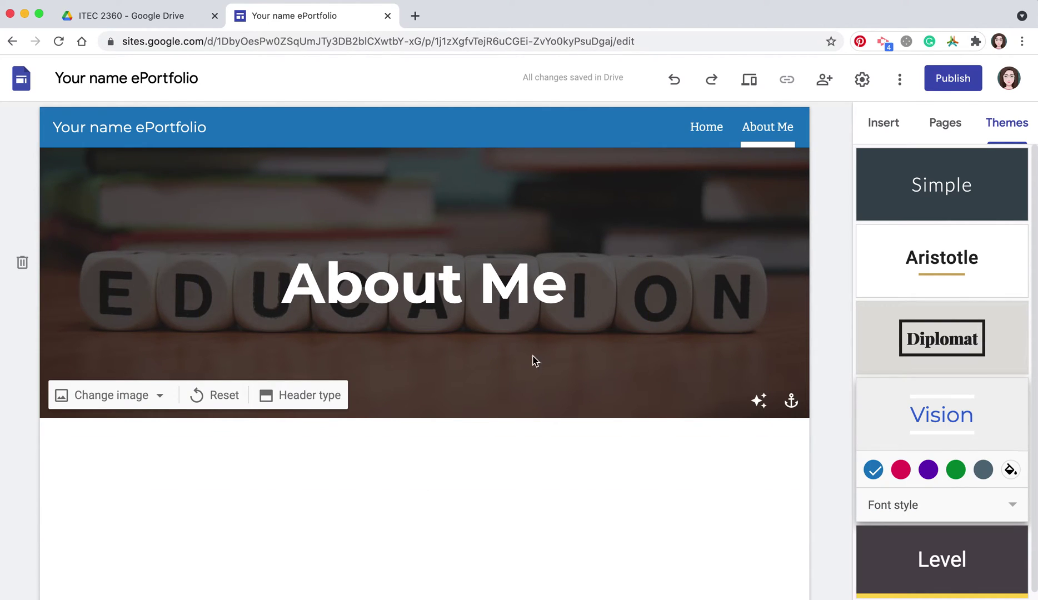
{"action": "left_click", "coordinate": [119, 396]}
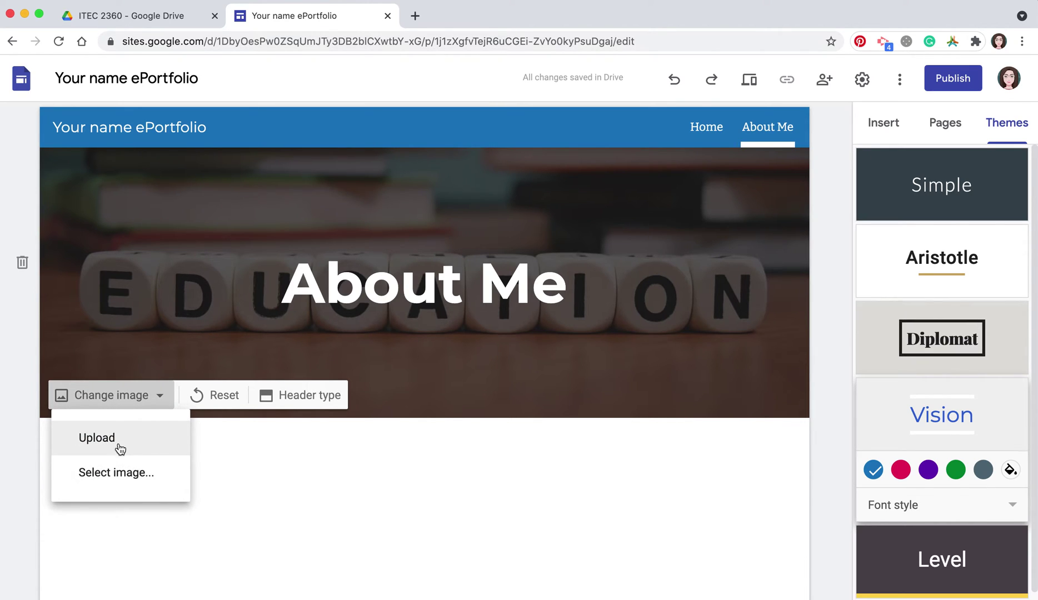
- Replace the banner image with the pink mountain landscape from a 'mountains' image search
{"action": "left_click", "coordinate": [123, 473]}
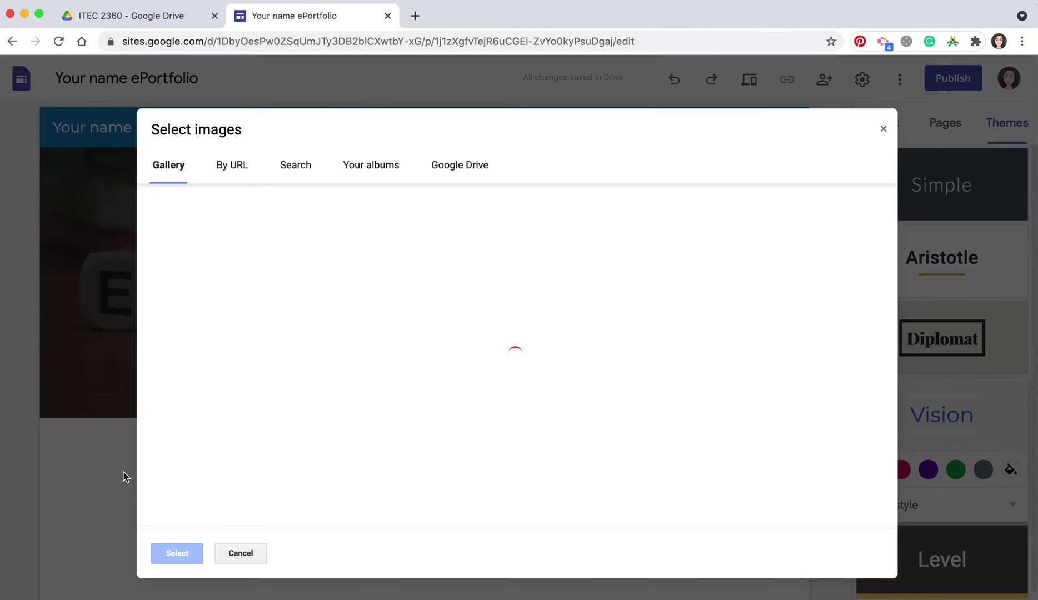
{"action": "left_click", "coordinate": [295, 167]}
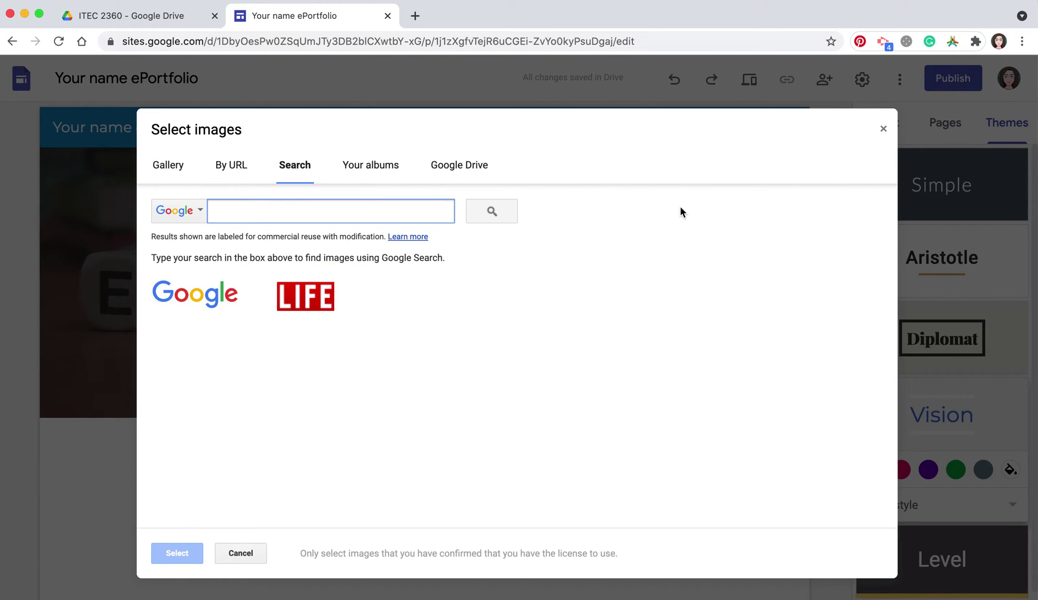
{"action": "type", "text": "moutn"}
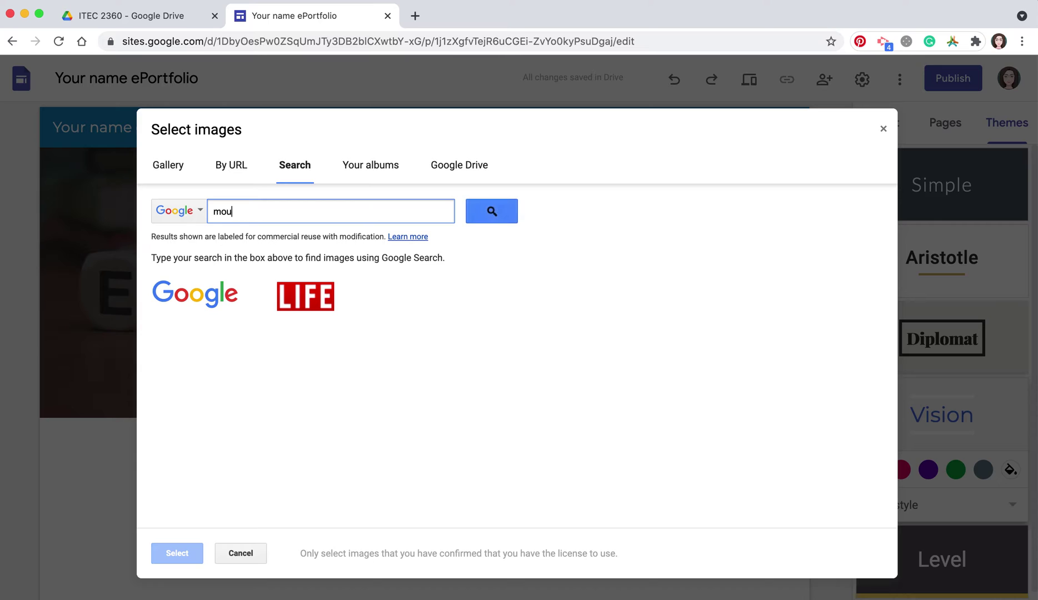
{"action": "key", "text": "BackSpace"}
{"action": "key", "text": "BackSpace"}
{"action": "type", "text": "ntains"}
{"action": "key", "text": "Return"}
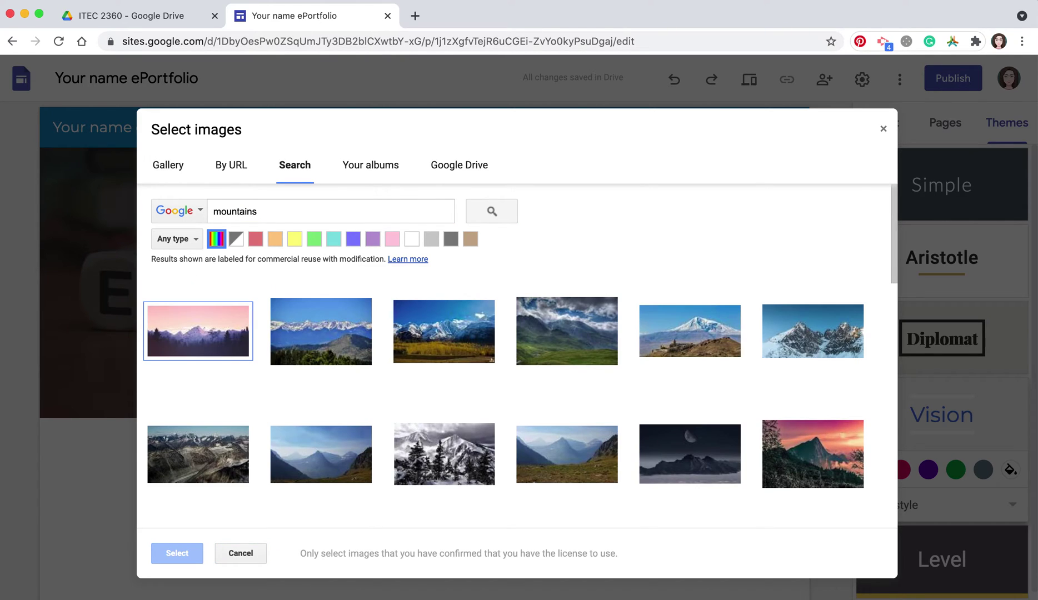
{"action": "left_click", "coordinate": [211, 343]}
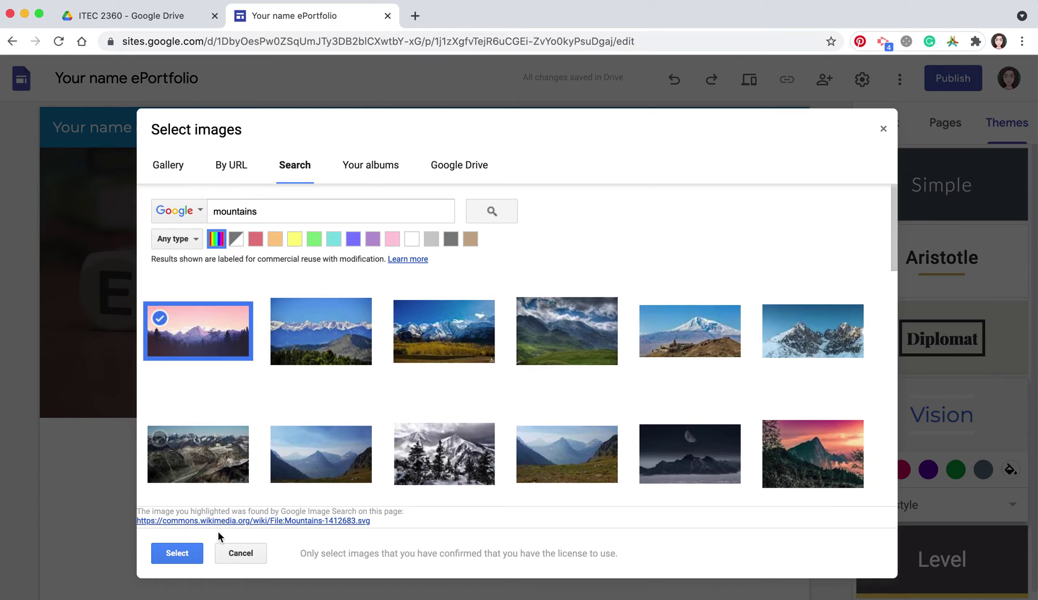
{"action": "left_click", "coordinate": [193, 556]}
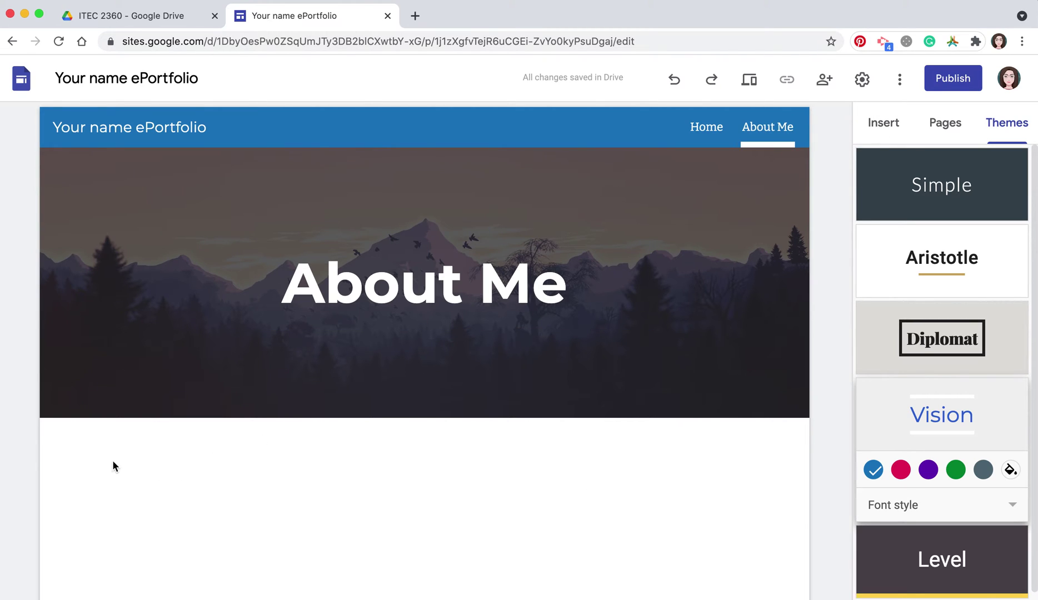
{"action": "left_click", "coordinate": [883, 123]}
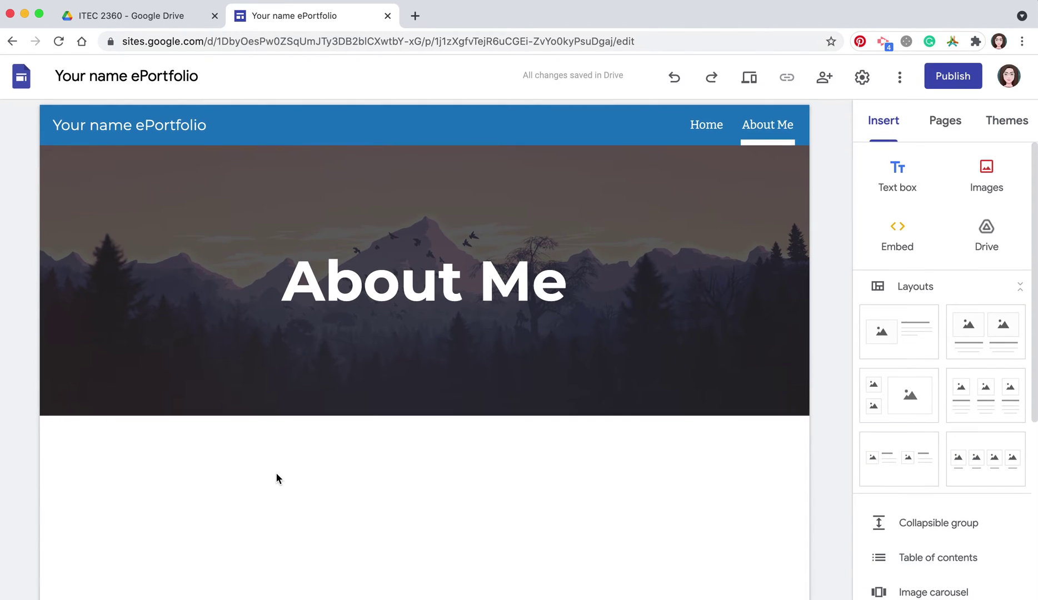
- Add a 'Your Name' text box below the banner and format it in Title style
{"action": "double_click", "coordinate": [143, 457]}
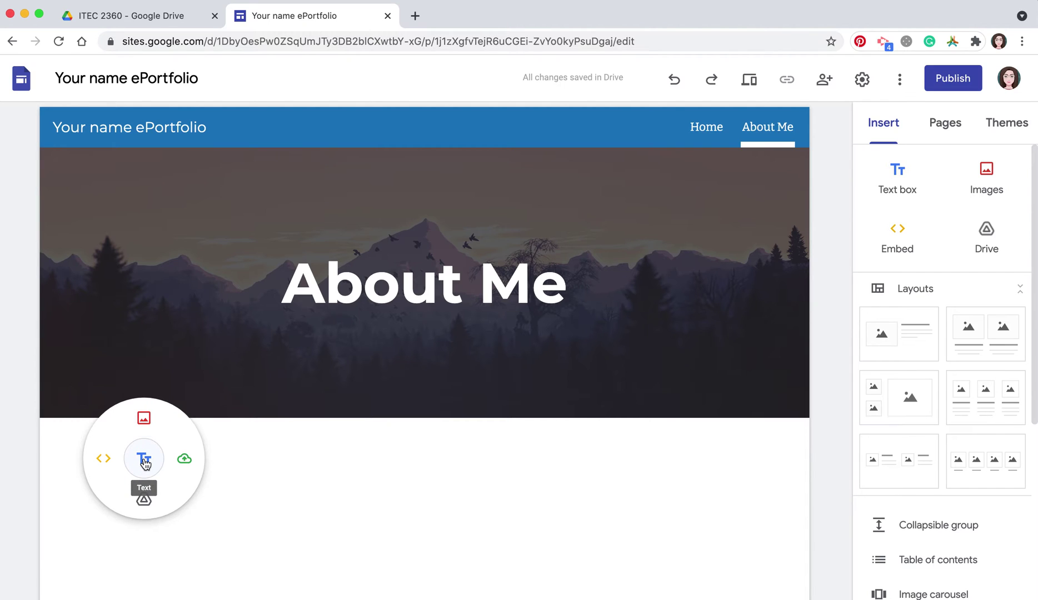
{"action": "left_click", "coordinate": [144, 460]}
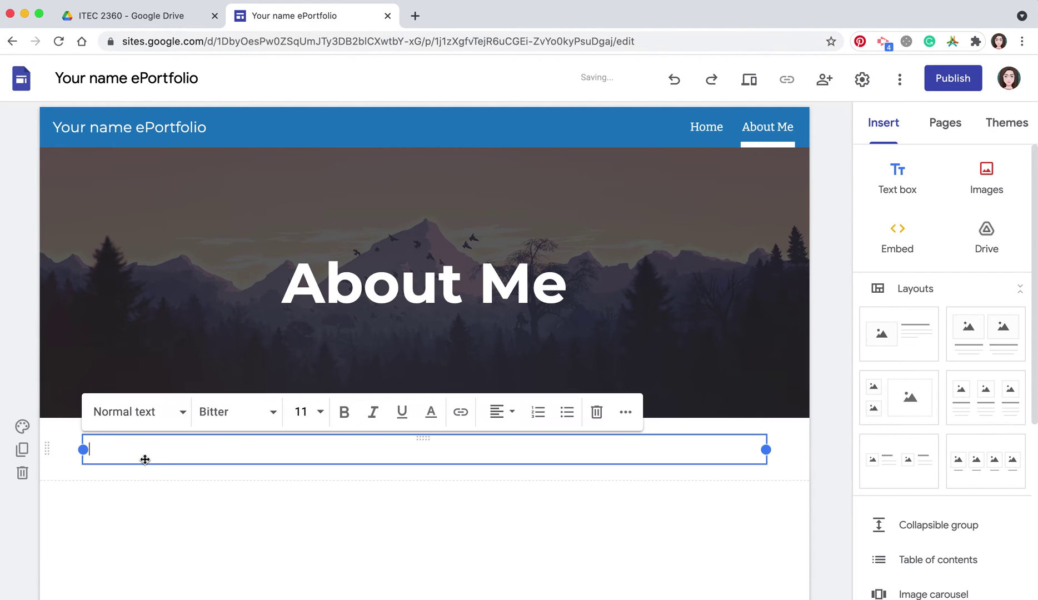
{"action": "type", "text": "Your Name"}
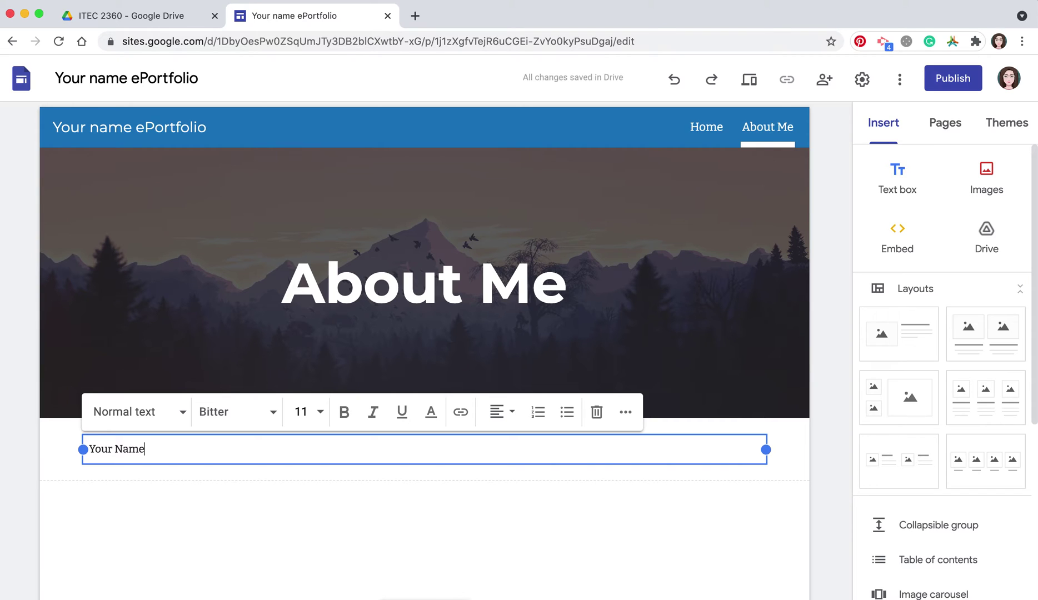
{"action": "key", "text": "Return"}
{"action": "left_click", "coordinate": [122, 448]}
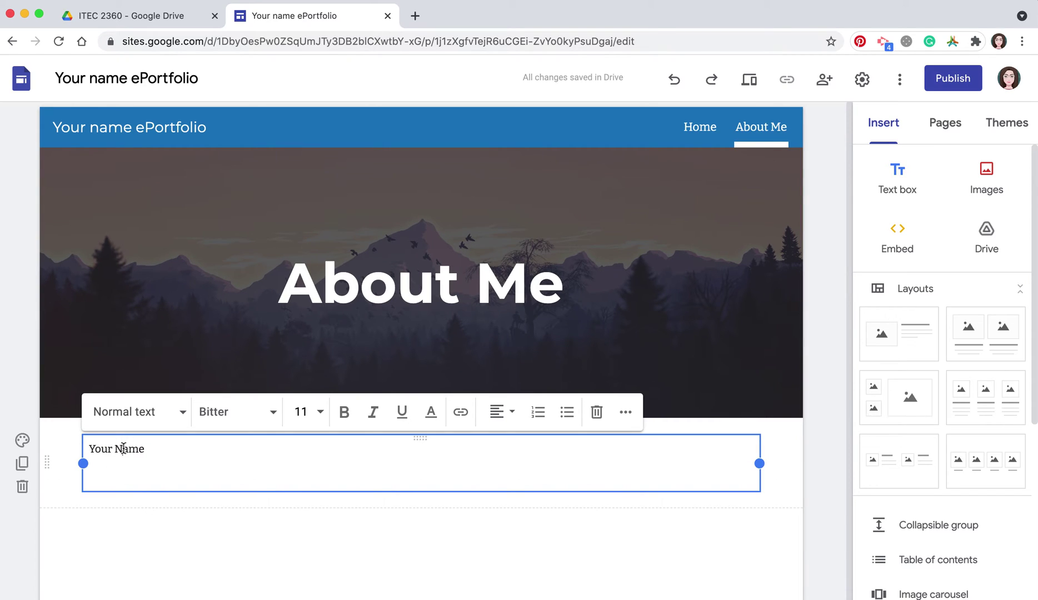
{"action": "left_click", "coordinate": [135, 414]}
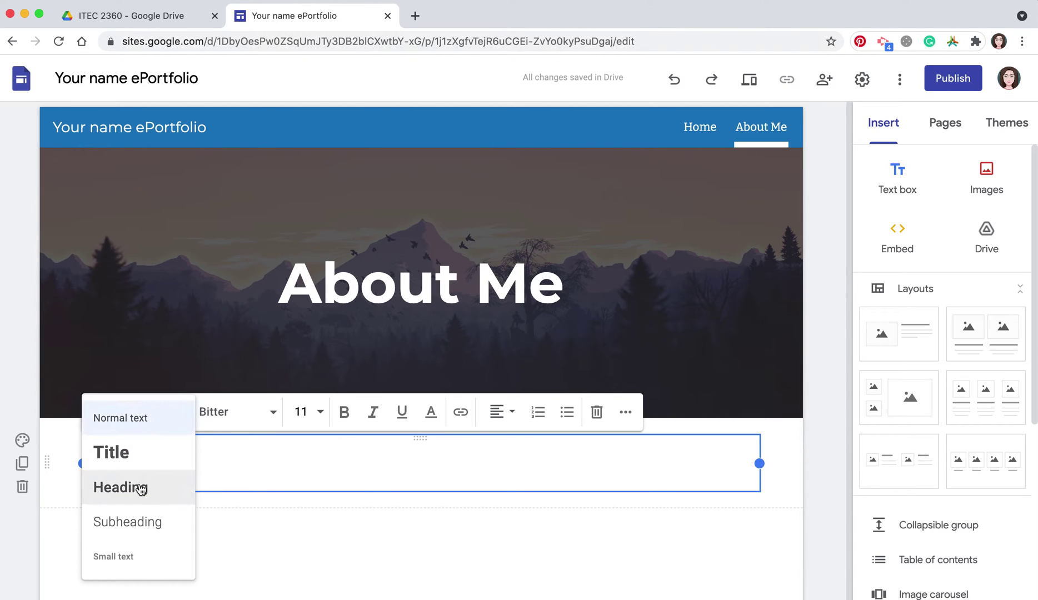
{"action": "left_click", "coordinate": [137, 460]}
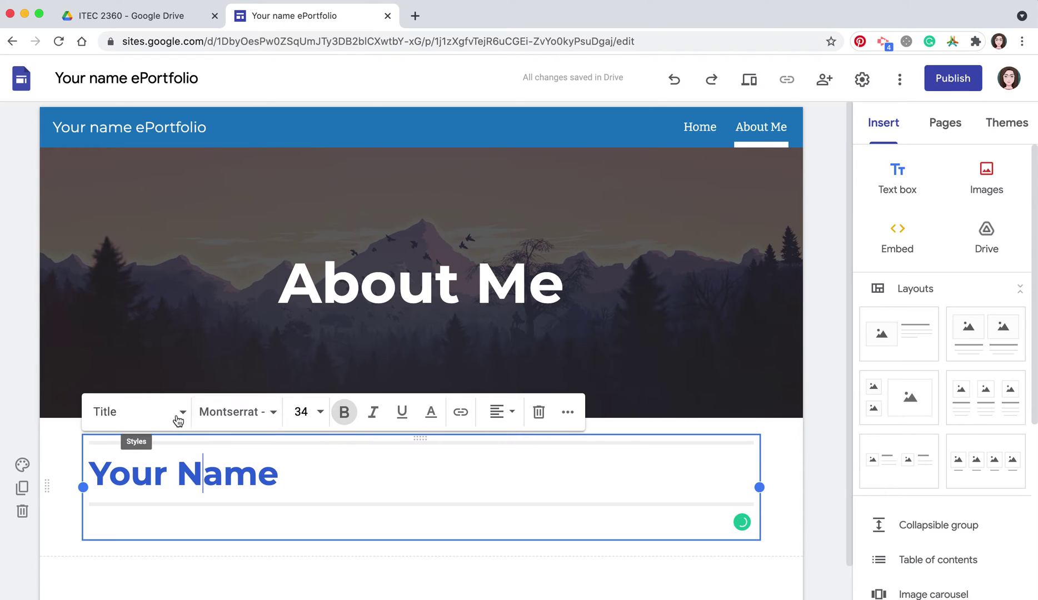
{"action": "left_click", "coordinate": [222, 559]}
{"action": "scroll", "coordinate": [133, 552], "scroll_direction": "down", "scroll_amount": 1}
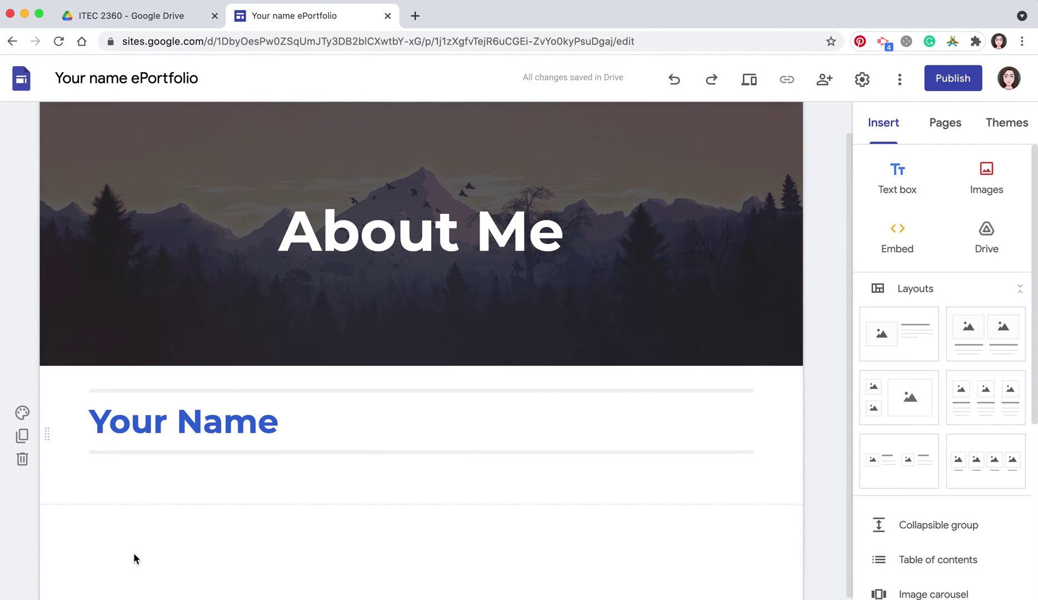
{"action": "double_click", "coordinate": [130, 527]}
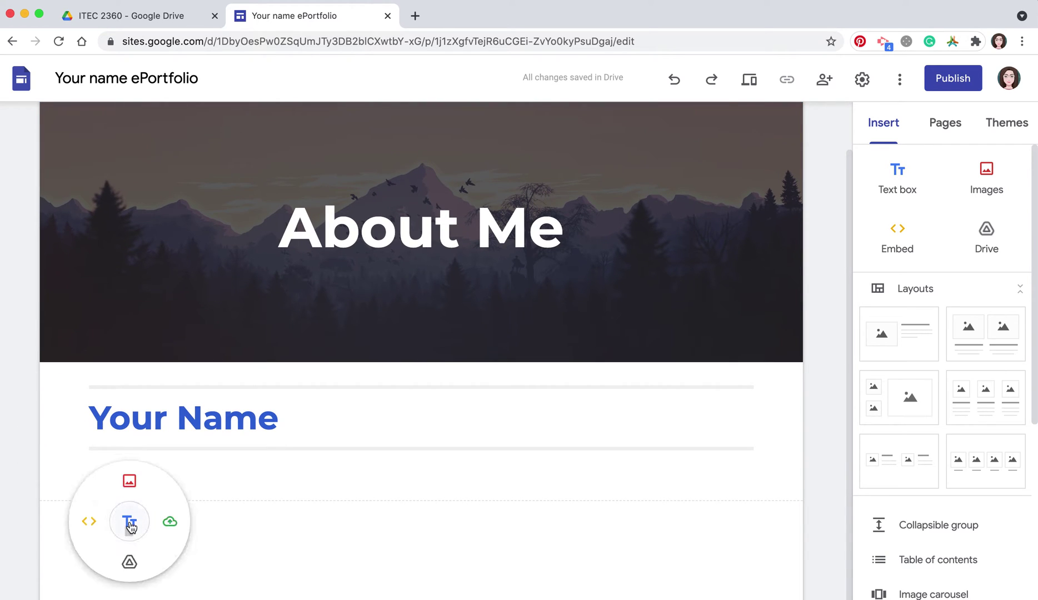
{"action": "left_click", "coordinate": [132, 488]}
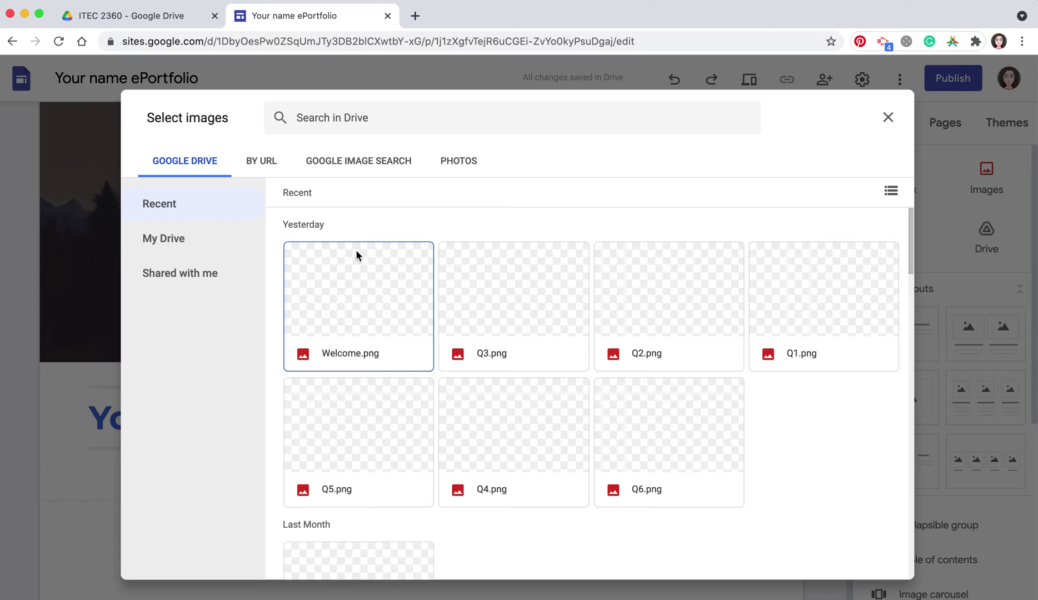
{"action": "left_click", "coordinate": [456, 157]}
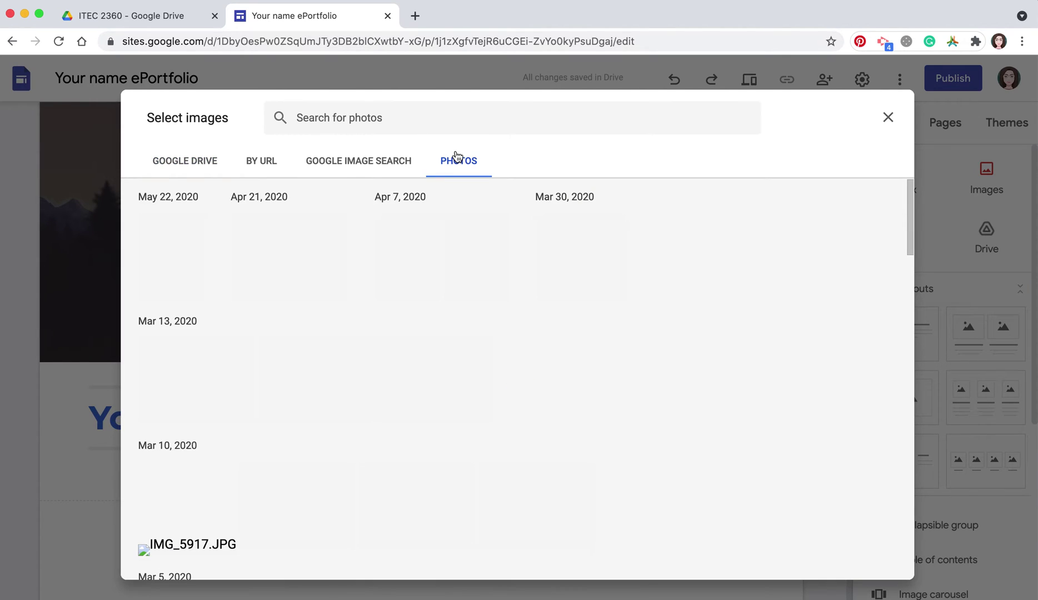
{"action": "scroll", "coordinate": [425, 428], "scroll_direction": "down", "scroll_amount": 9}
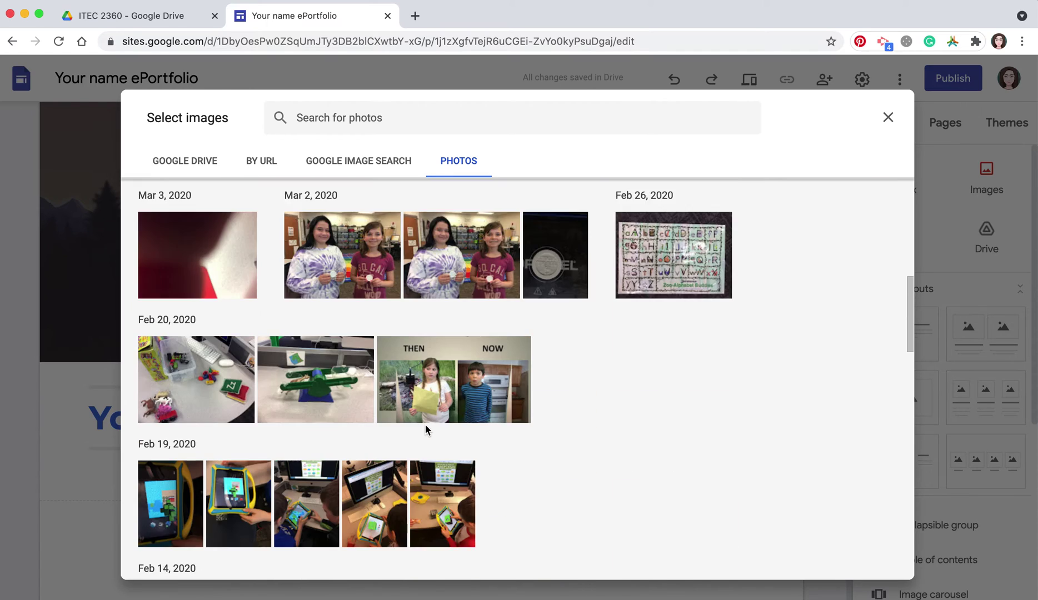
{"action": "scroll", "coordinate": [426, 428], "scroll_direction": "down", "scroll_amount": 10}
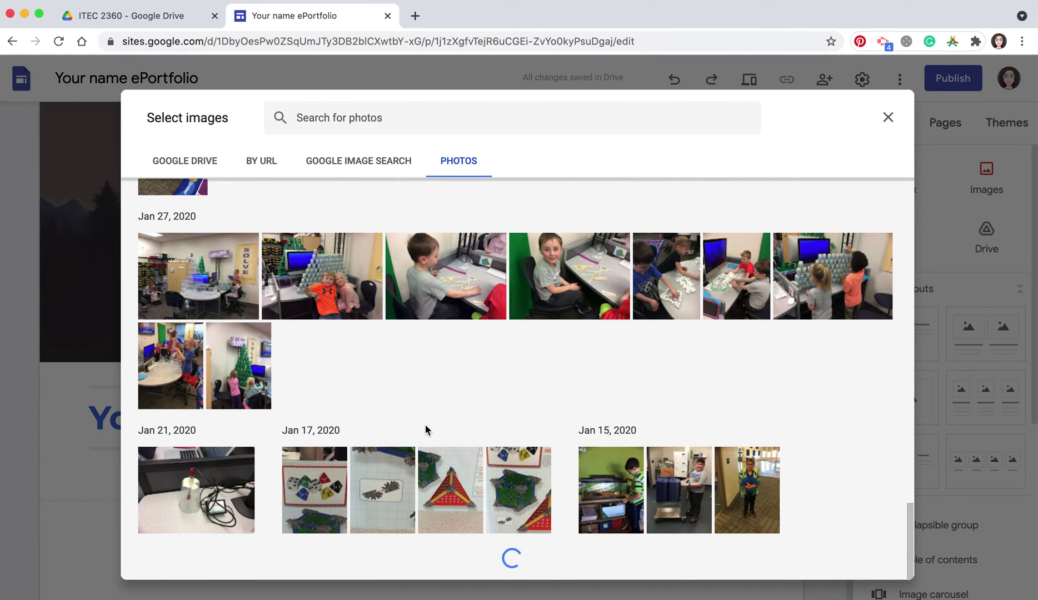
{"action": "scroll", "coordinate": [426, 430], "scroll_direction": "down", "scroll_amount": 5}
{"action": "scroll", "coordinate": [424, 429], "scroll_direction": "up", "scroll_amount": 20}
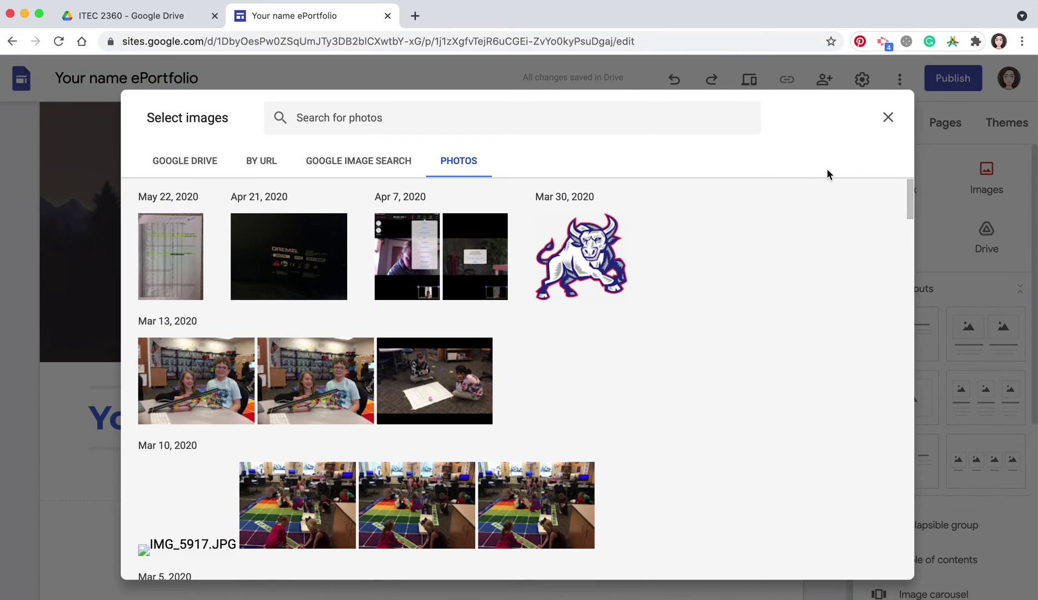
{"action": "left_click", "coordinate": [888, 117]}
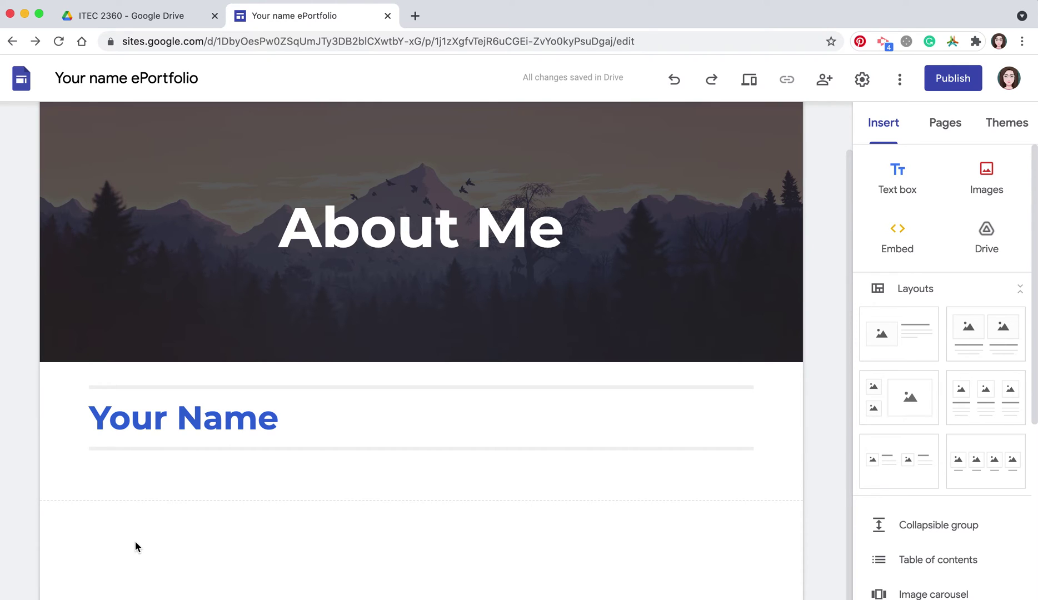
{"action": "scroll", "coordinate": [398, 522], "scroll_direction": "down", "scroll_amount": 1}
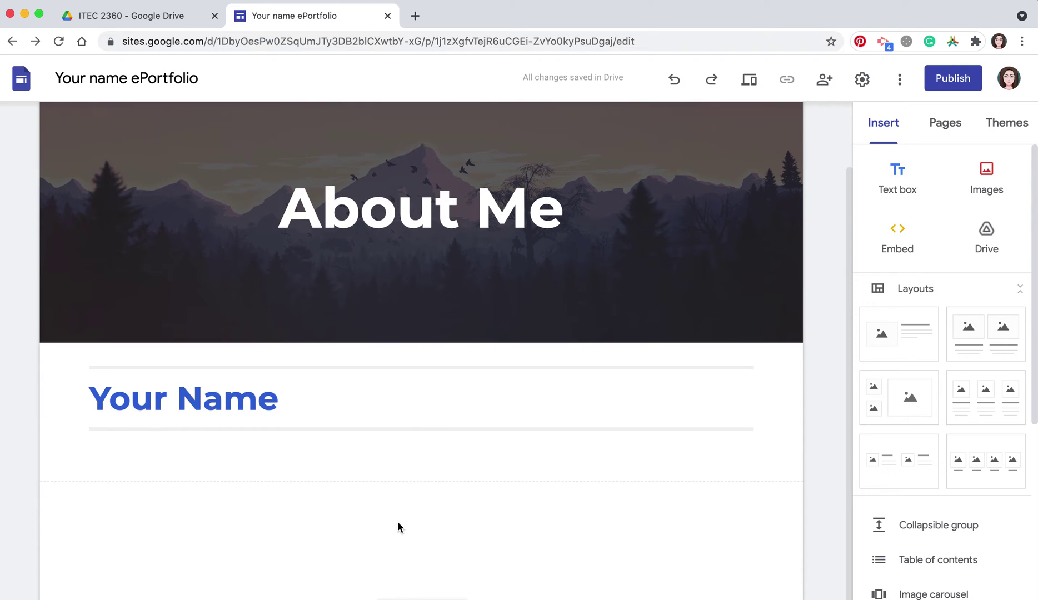
{"action": "double_click", "coordinate": [155, 505]}
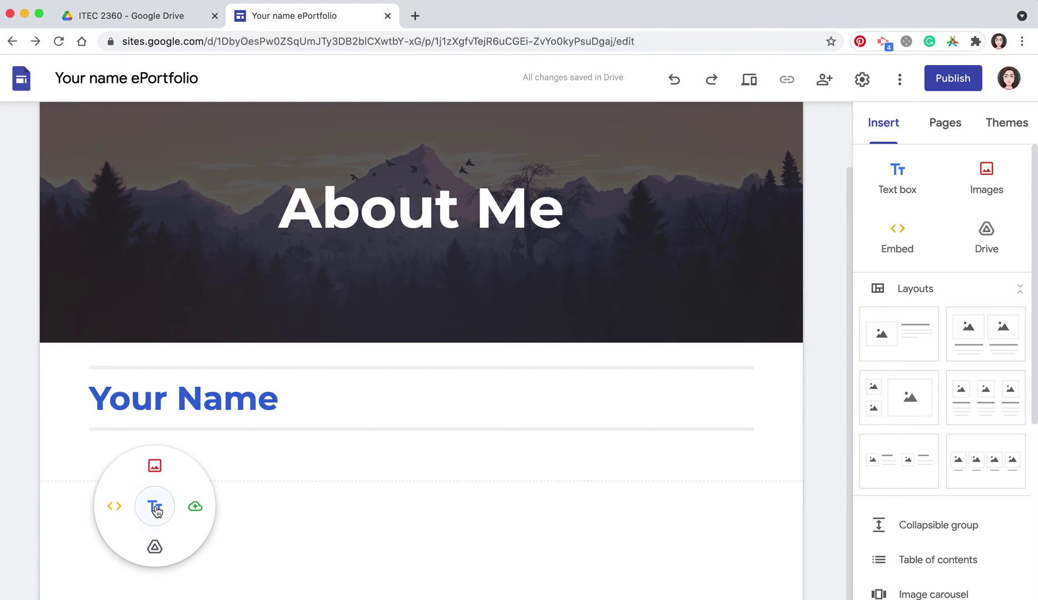
{"action": "left_click", "coordinate": [112, 507]}
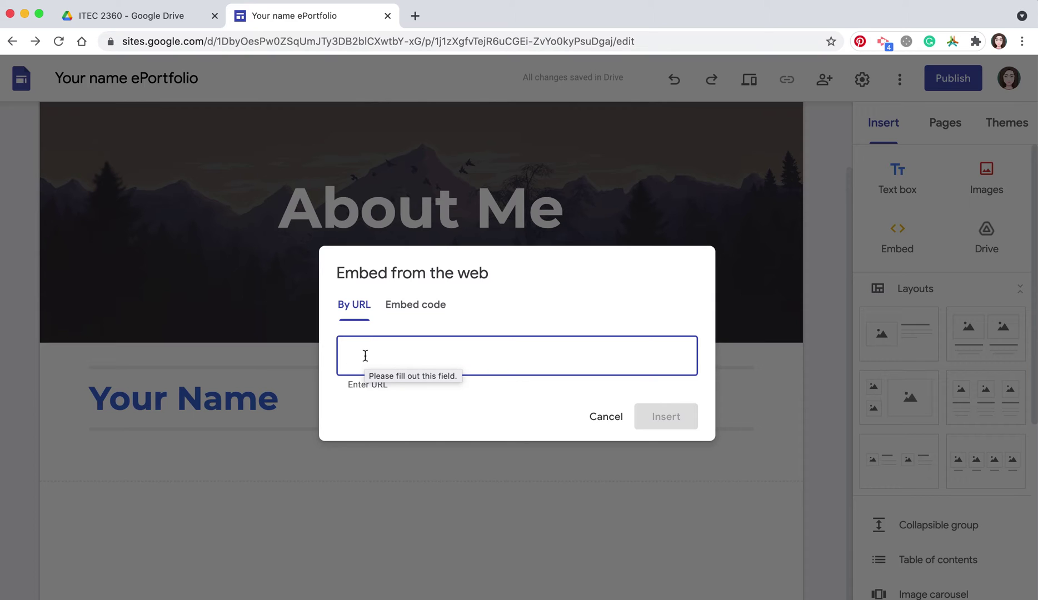
{"action": "left_click", "coordinate": [604, 417]}
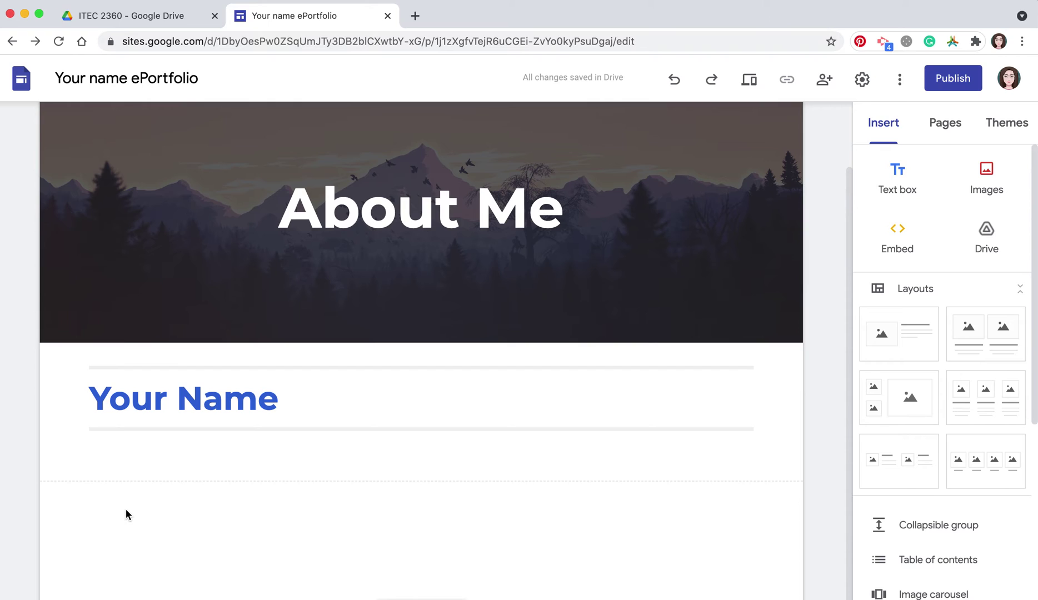
{"action": "double_click", "coordinate": [126, 509]}
{"action": "left_click", "coordinate": [125, 509]}
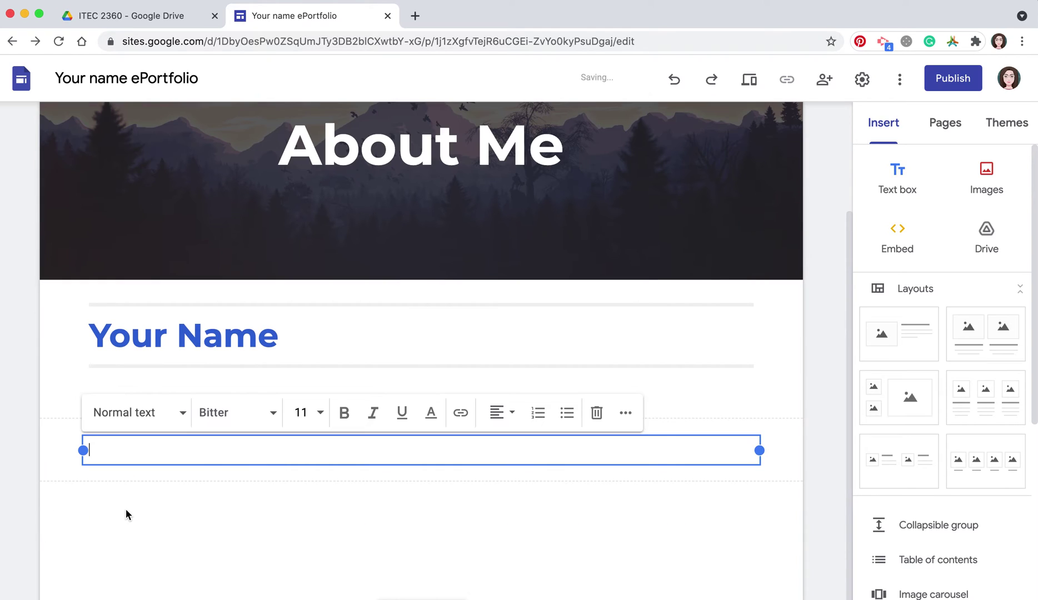
{"action": "type", "text": "Vision Board"}
{"action": "left_click_drag", "start_coordinate": [164, 450], "coordinate": [97, 451]}
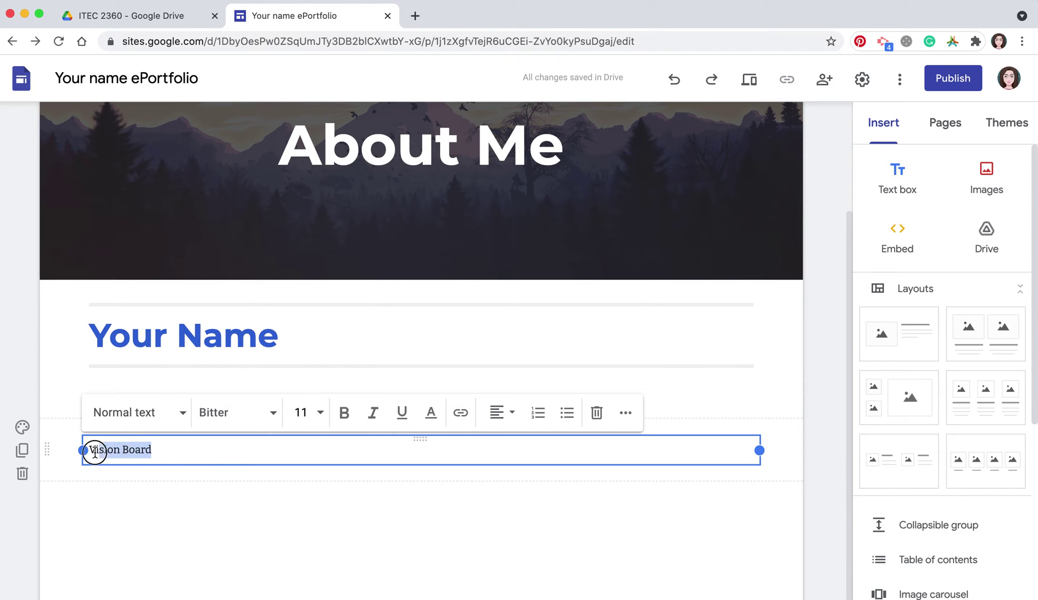
{"action": "left_click", "coordinate": [456, 412]}
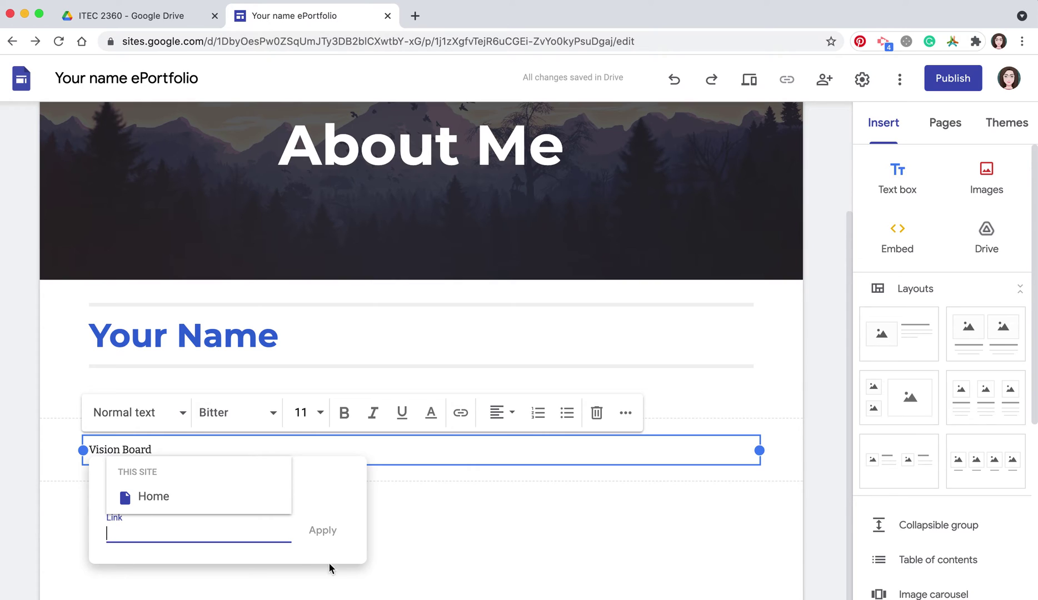
{"action": "left_click", "coordinate": [420, 543]}
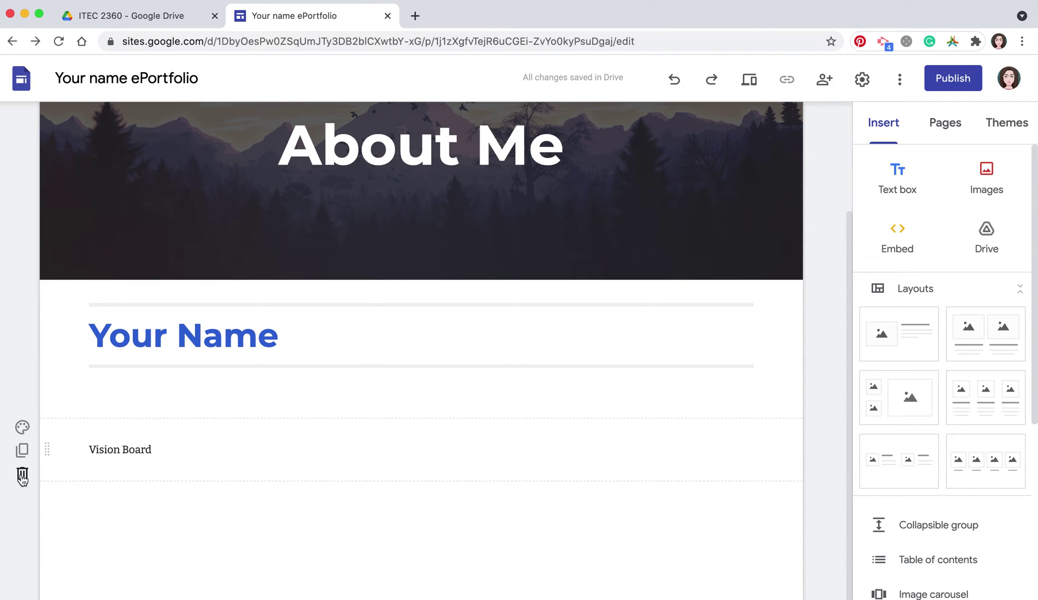
{"action": "left_click", "coordinate": [22, 476]}
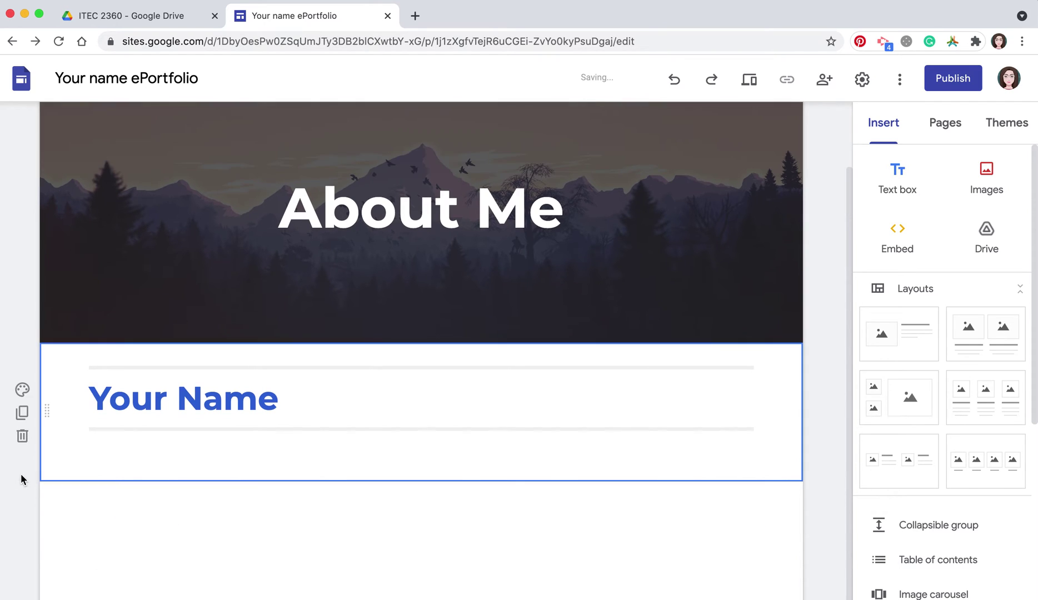
{"action": "double_click", "coordinate": [118, 512]}
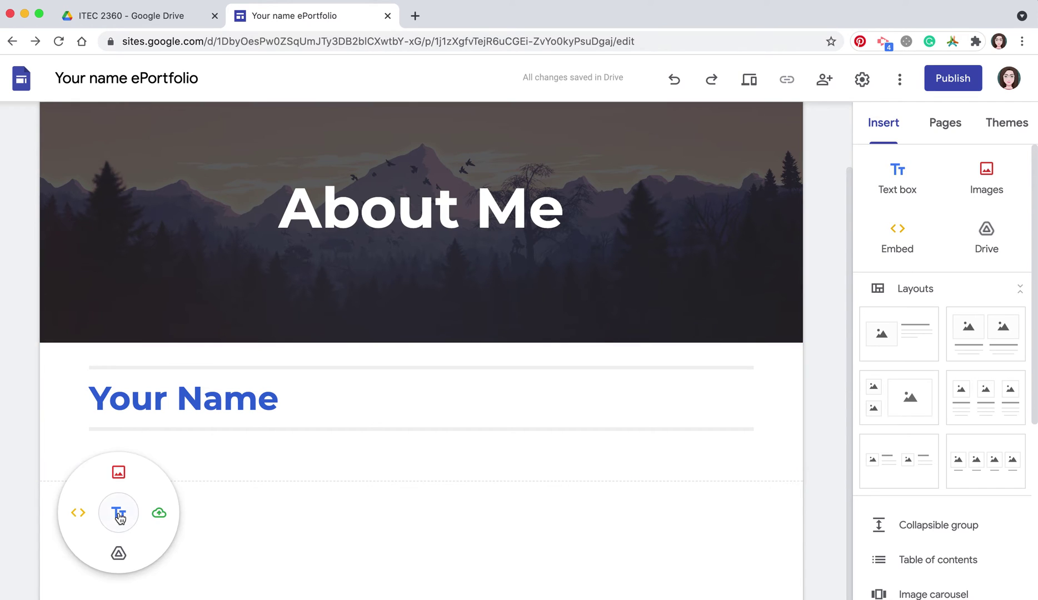
{"action": "left_click", "coordinate": [83, 512]}
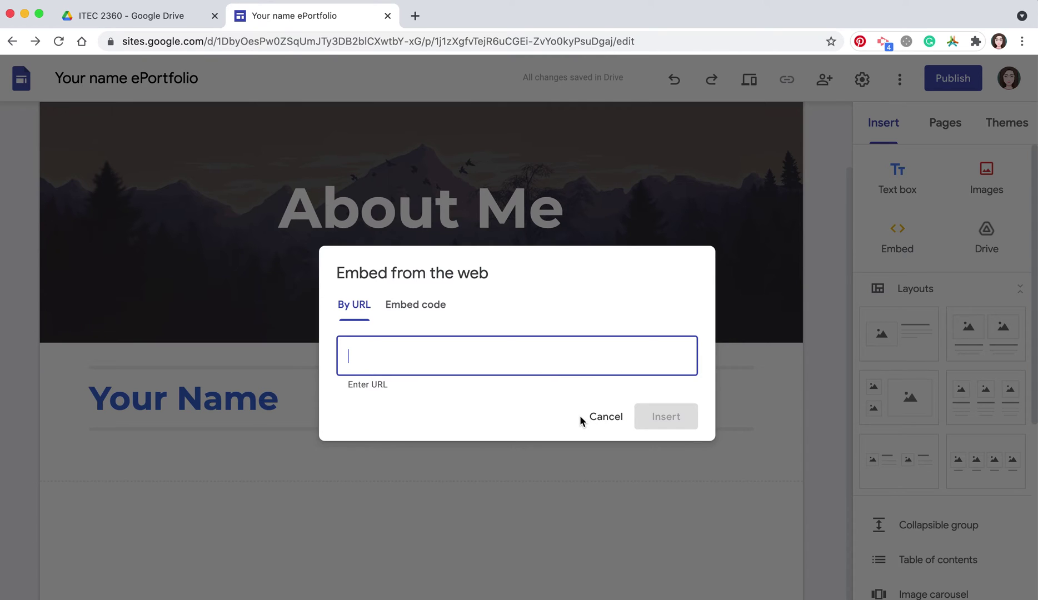
{"action": "left_click", "coordinate": [602, 420]}
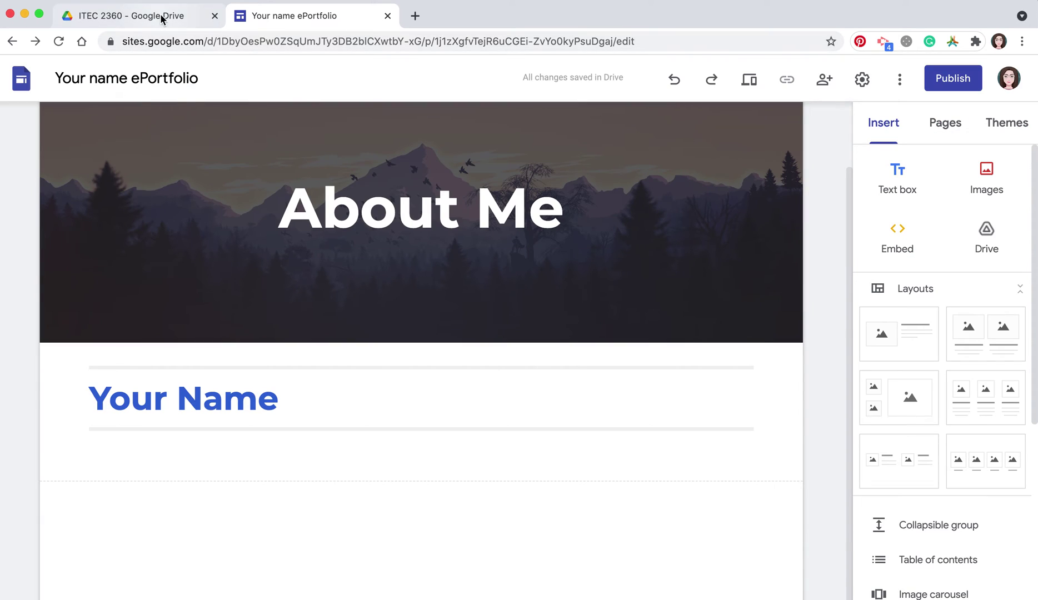
{"action": "left_click", "coordinate": [158, 17]}
- Search Drive for 'vision board' and open the 2019 vision board JPG in preview
{"action": "left_click", "coordinate": [352, 72]}
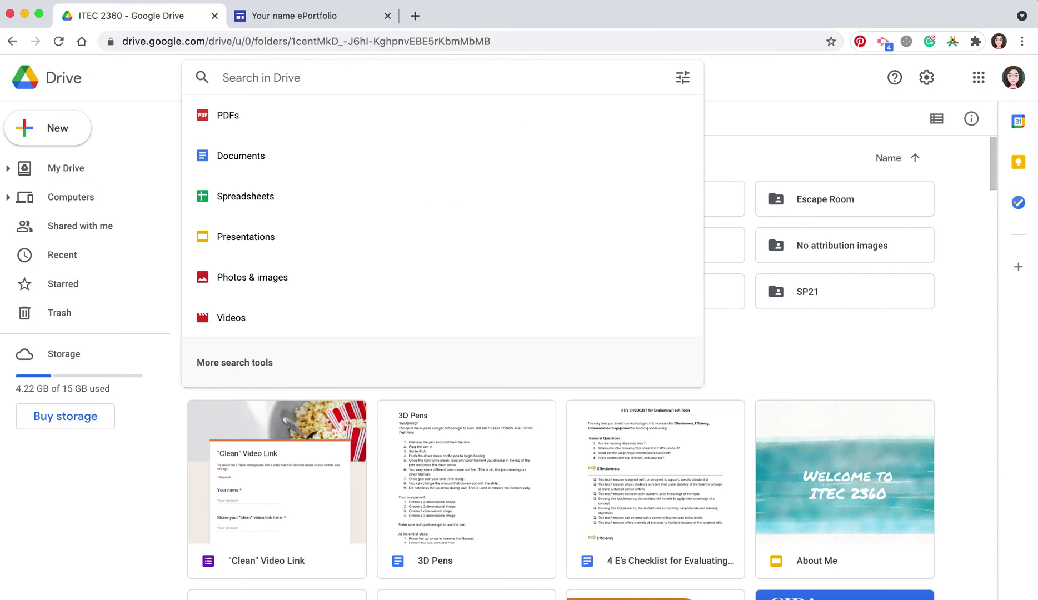
{"action": "type", "text": "vision board"}
{"action": "key", "text": "Return"}
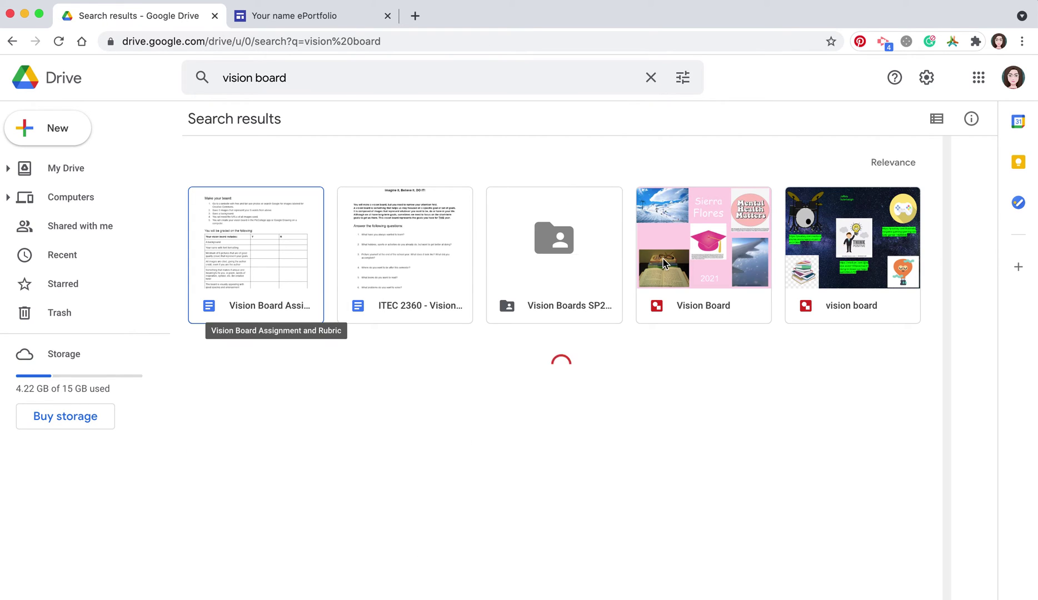
{"action": "scroll", "coordinate": [619, 356], "scroll_direction": "down", "scroll_amount": 7}
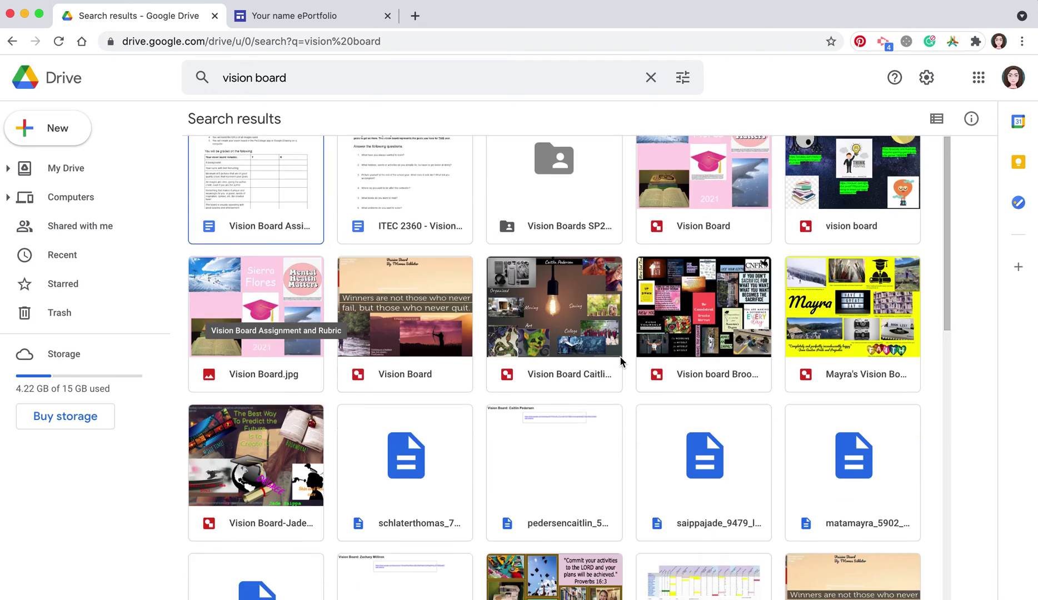
{"action": "scroll", "coordinate": [620, 361], "scroll_direction": "down", "scroll_amount": 10}
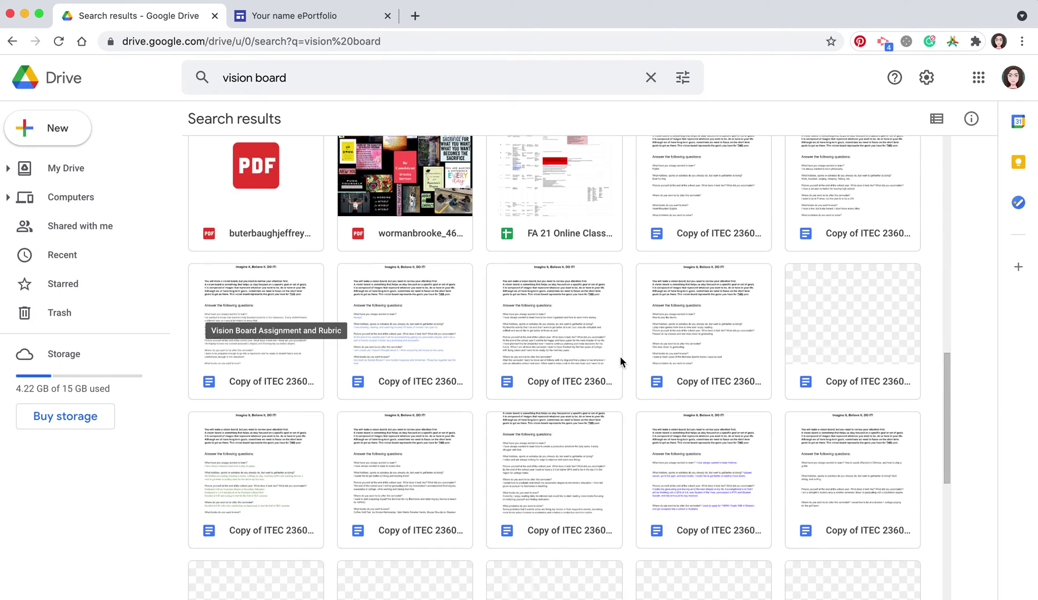
{"action": "scroll", "coordinate": [619, 356], "scroll_direction": "down", "scroll_amount": 3}
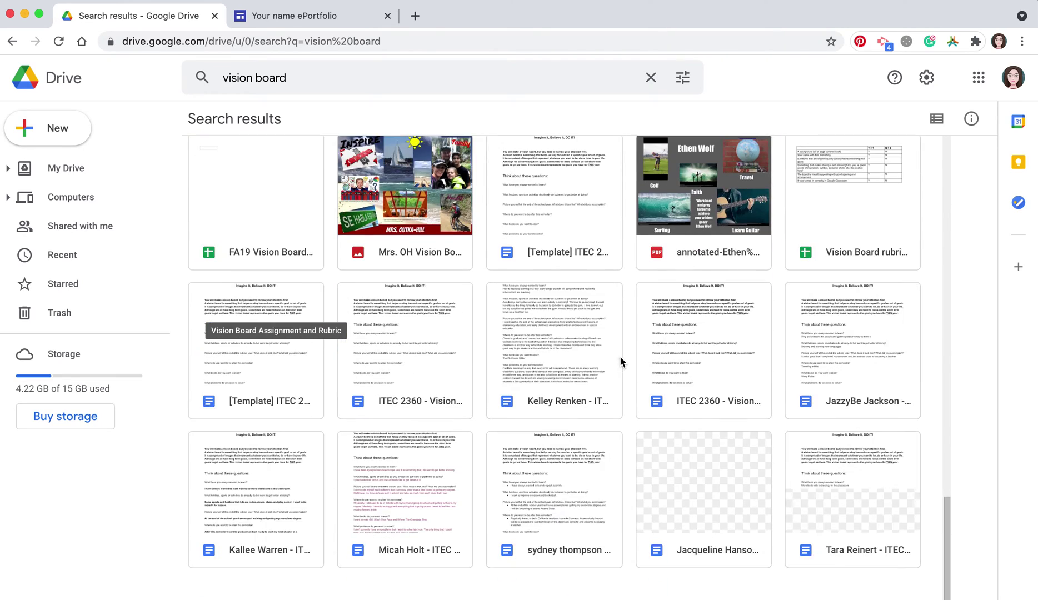
{"action": "left_click", "coordinate": [416, 225]}
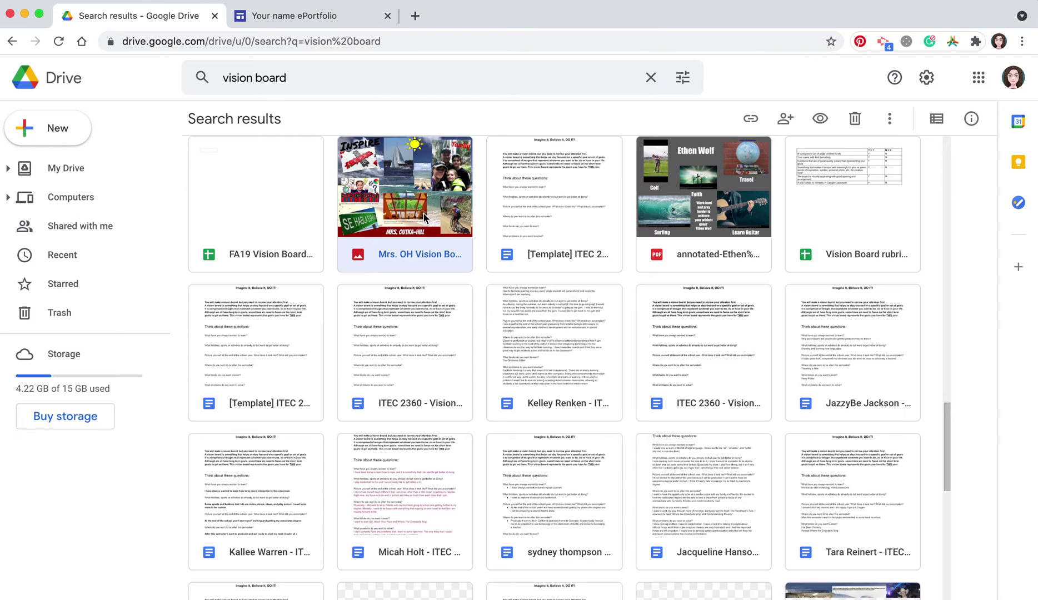
{"action": "double_click", "coordinate": [423, 216]}
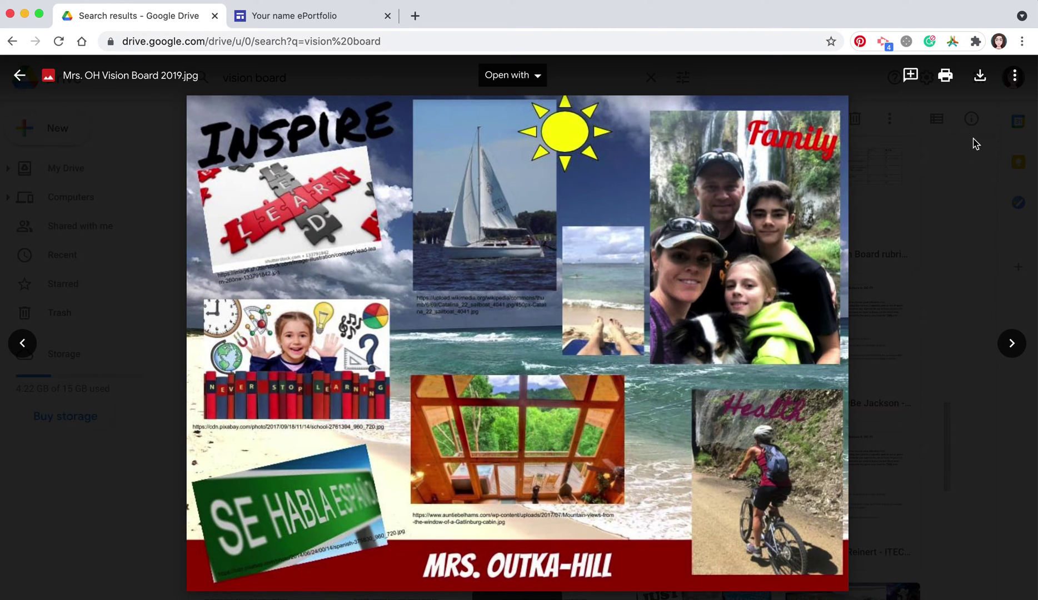
- Copy the vision board image's share link and return to the ePortfolio editor tab
{"action": "left_click", "coordinate": [1015, 83]}
{"action": "left_click", "coordinate": [876, 110]}
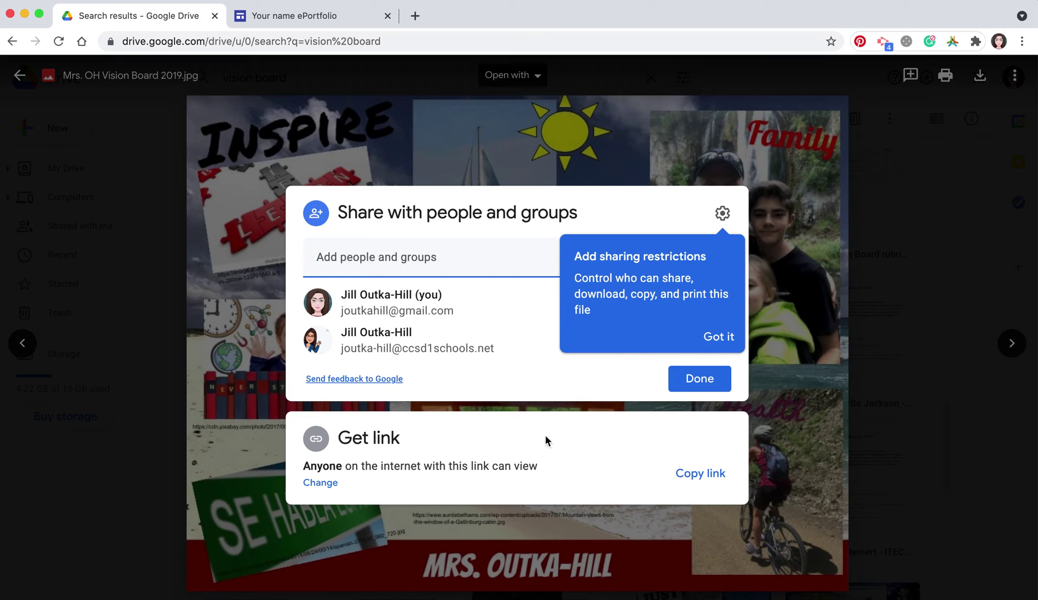
{"action": "left_click", "coordinate": [692, 485]}
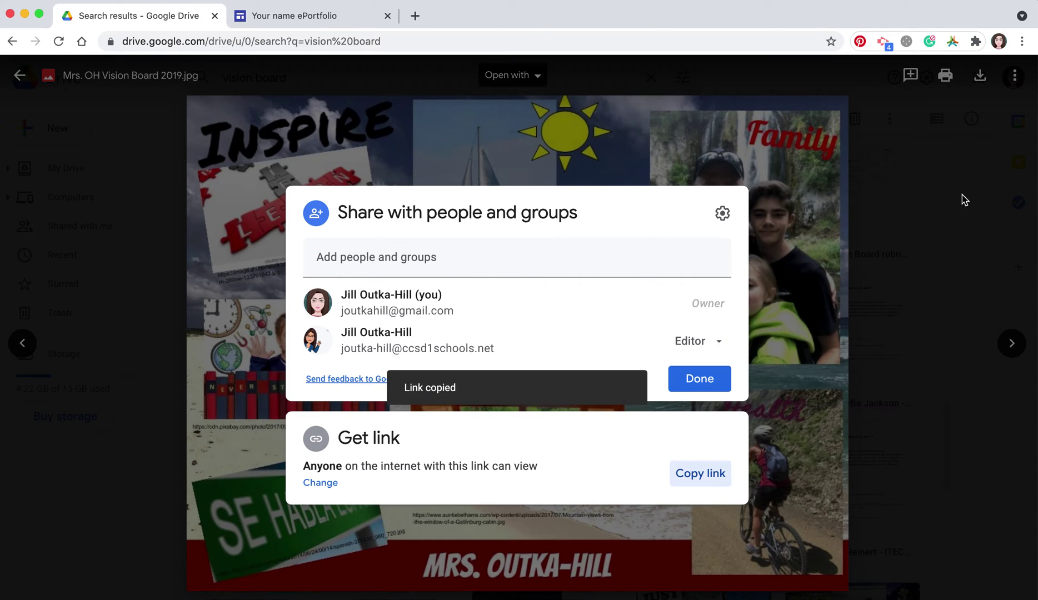
{"action": "left_click", "coordinate": [312, 19]}
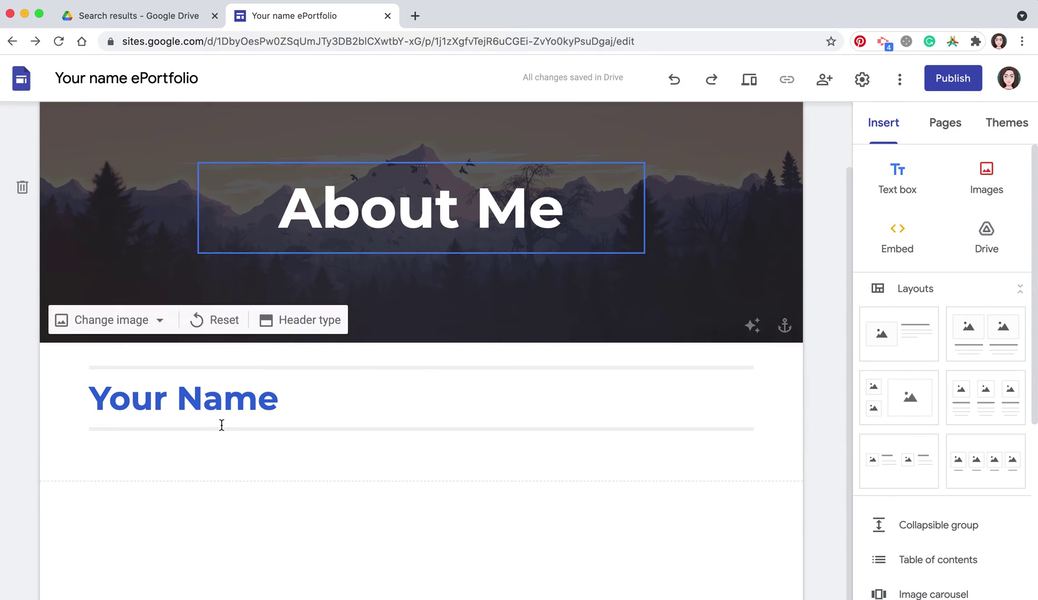
- Embed the vision board by its pasted Drive URL below Your Name and enlarge it
{"action": "double_click", "coordinate": [125, 504]}
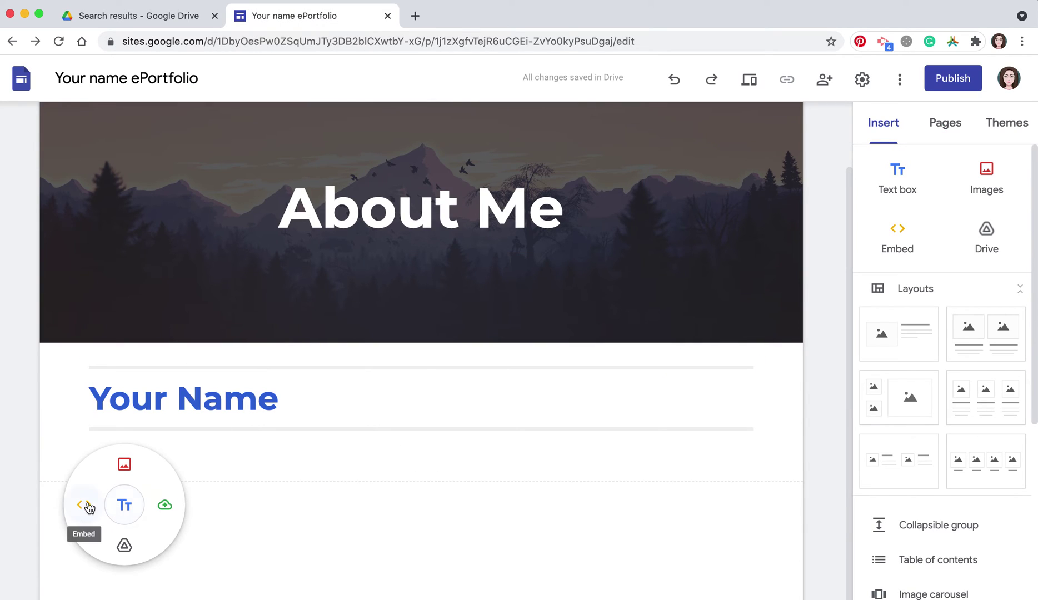
{"action": "left_click", "coordinate": [88, 505]}
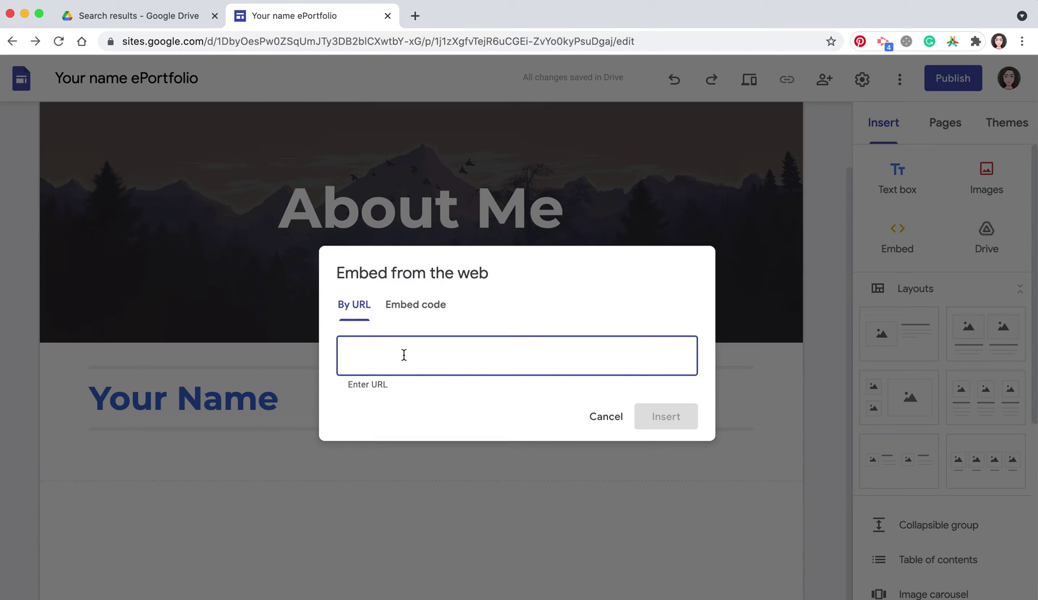
{"action": "key", "text": "super+v"}
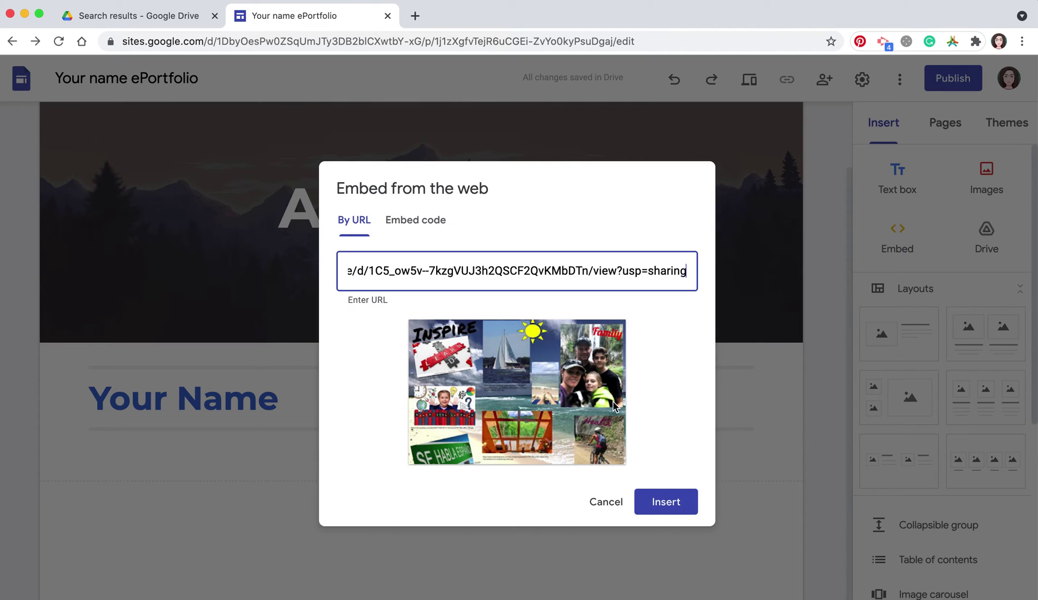
{"action": "left_click", "coordinate": [667, 500]}
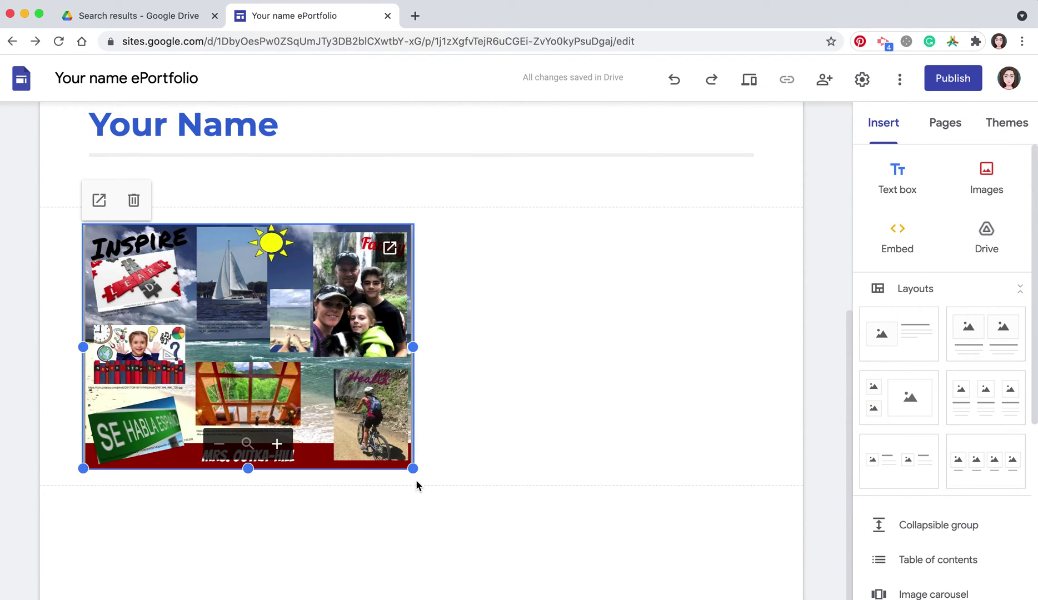
{"action": "left_click_drag", "start_coordinate": [414, 469], "coordinate": [463, 503]}
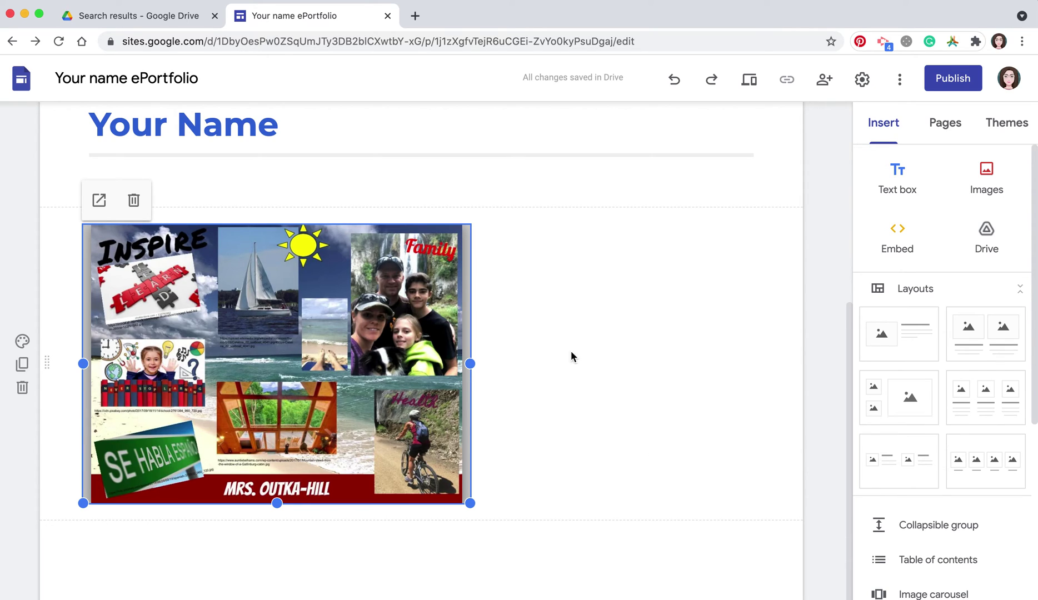
{"action": "double_click", "coordinate": [531, 254]}
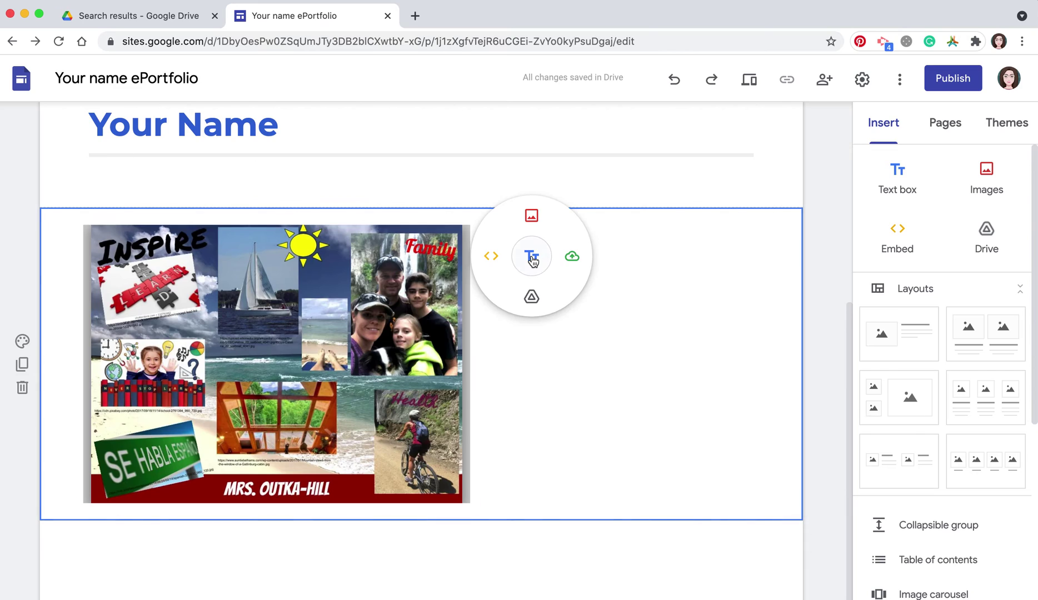
- Place a text box beside the vision board image and give it Subheading style
{"action": "left_click", "coordinate": [532, 260]}
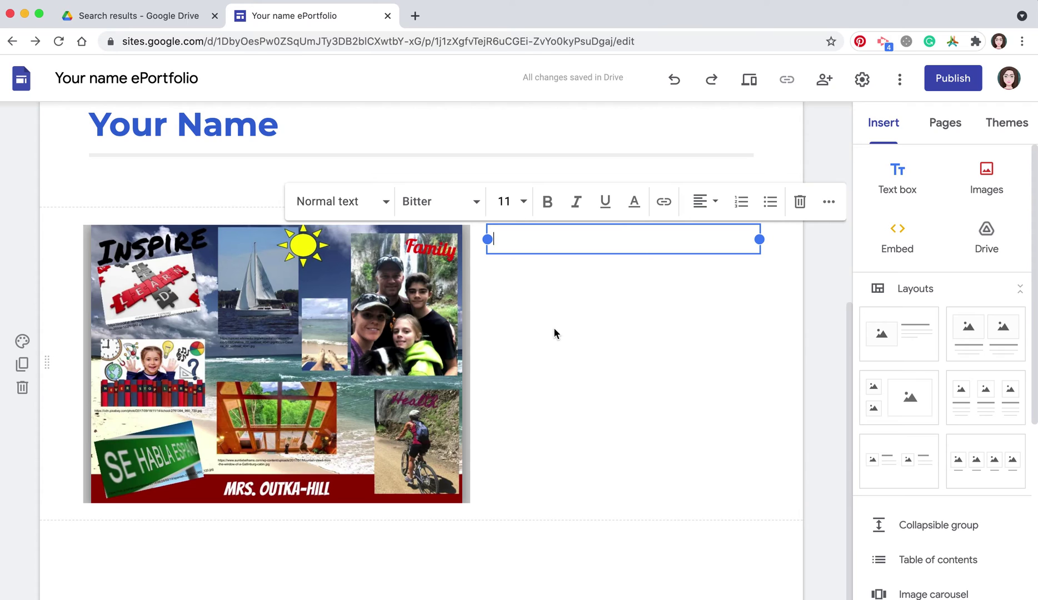
{"action": "left_click", "coordinate": [361, 203]}
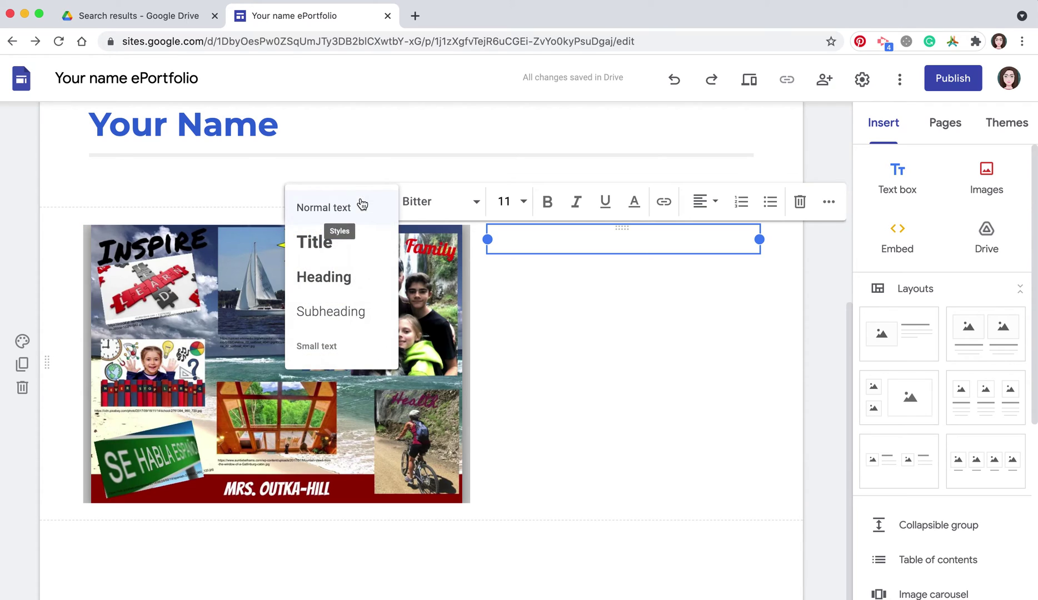
{"action": "left_click", "coordinate": [359, 312]}
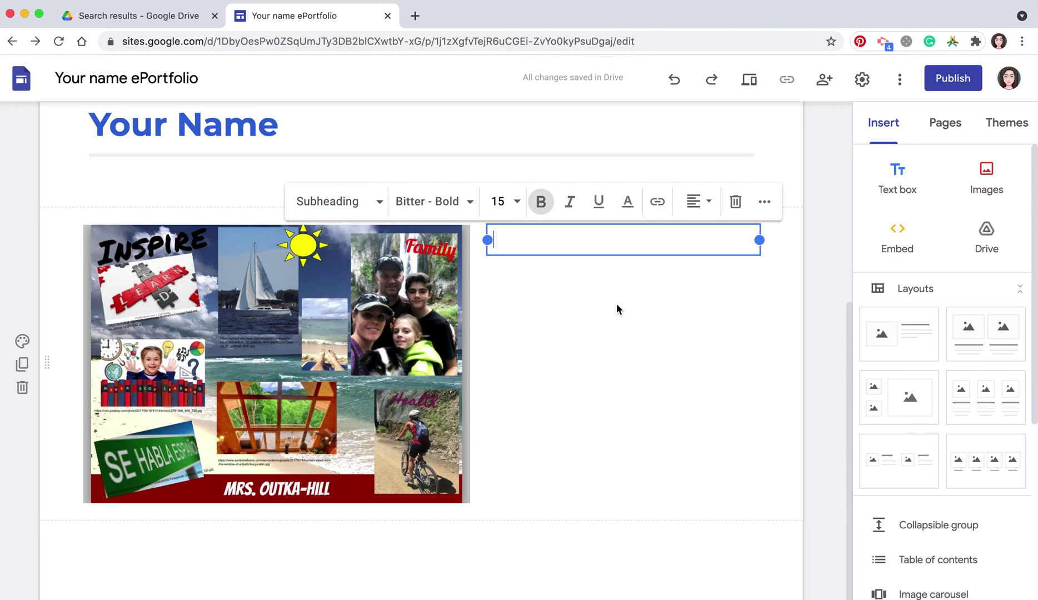
{"action": "left_click", "coordinate": [627, 338]}
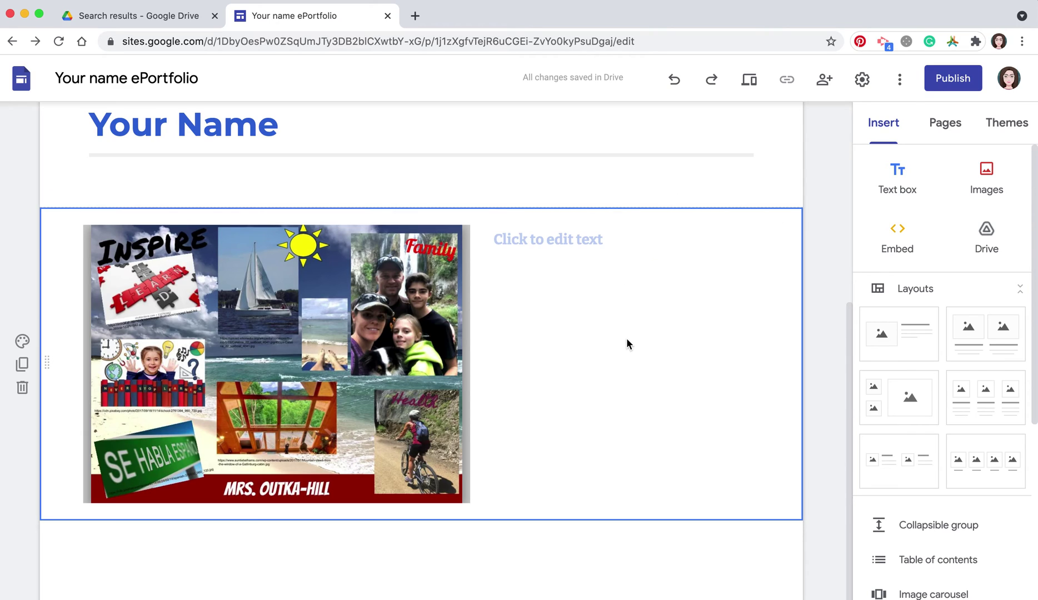
- Insert a new text box directly beneath the vision board image
{"action": "scroll", "coordinate": [626, 338], "scroll_direction": "down", "scroll_amount": 2}
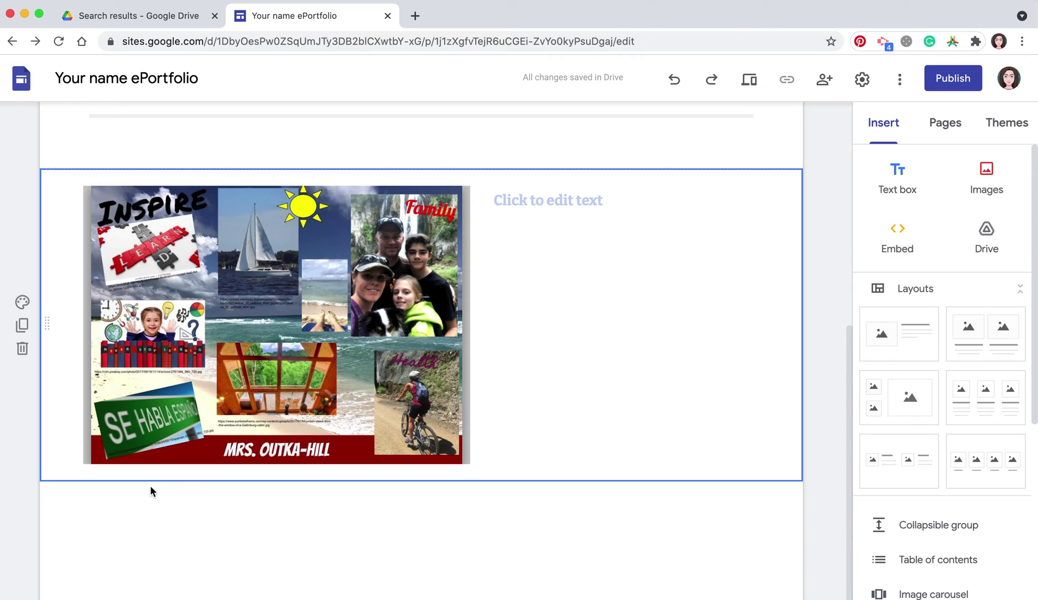
{"action": "double_click", "coordinate": [98, 513]}
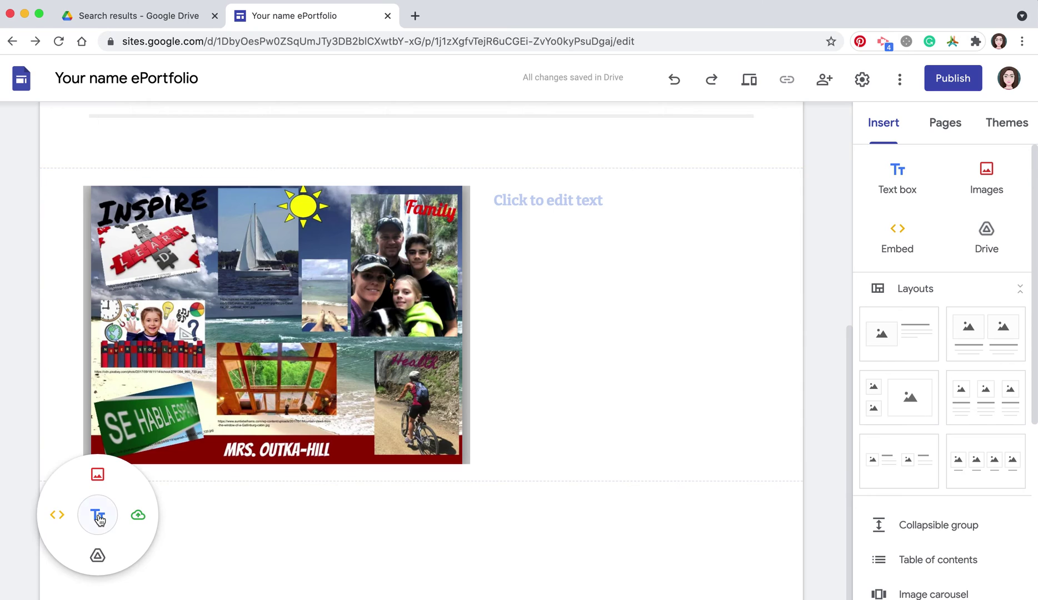
{"action": "left_click", "coordinate": [98, 514]}
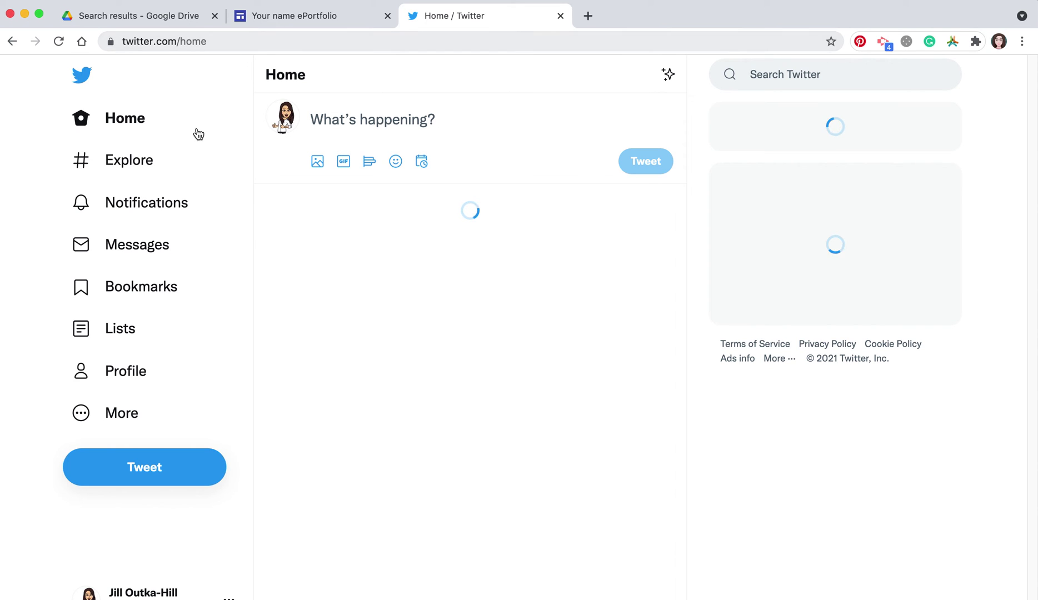
- Copy your Twitter profile's URL and paste it into the empty Sites text box
{"action": "left_click", "coordinate": [130, 377]}
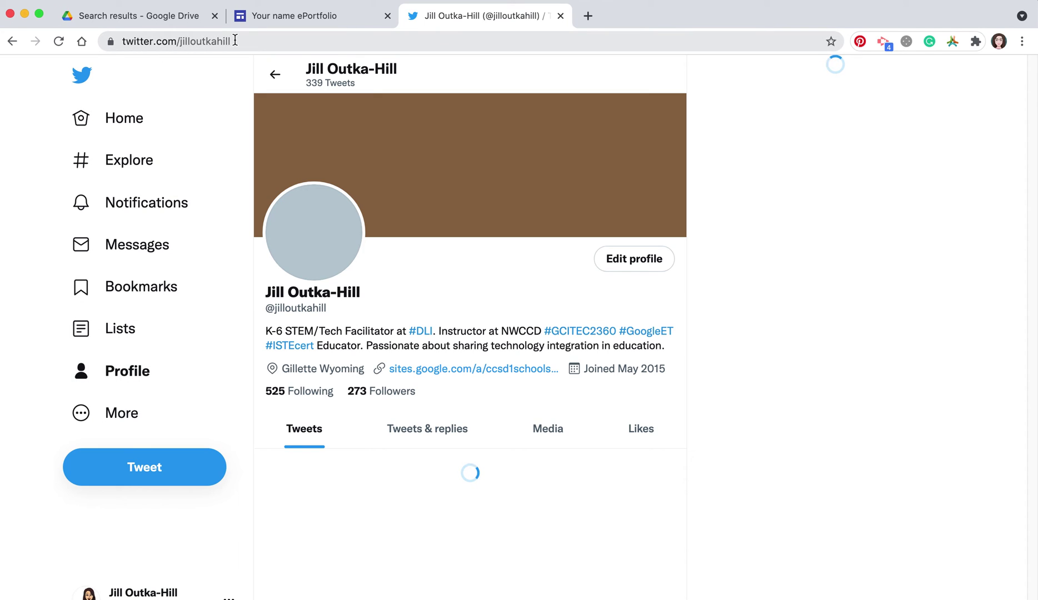
{"action": "left_click", "coordinate": [246, 41]}
{"action": "key", "text": "super+c"}
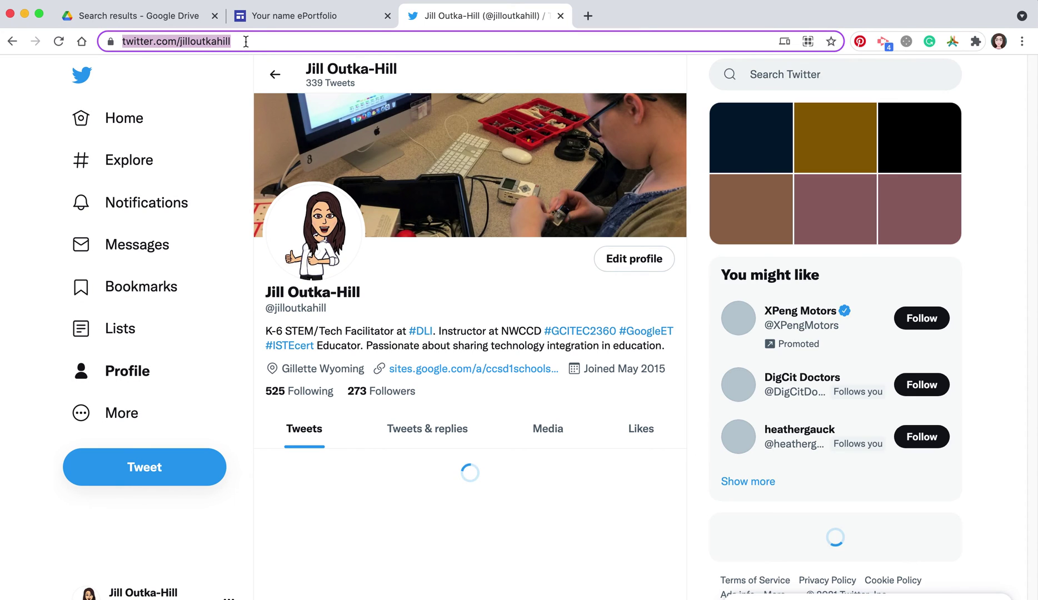
{"action": "left_click", "coordinate": [292, 18]}
{"action": "left_click", "coordinate": [138, 461]}
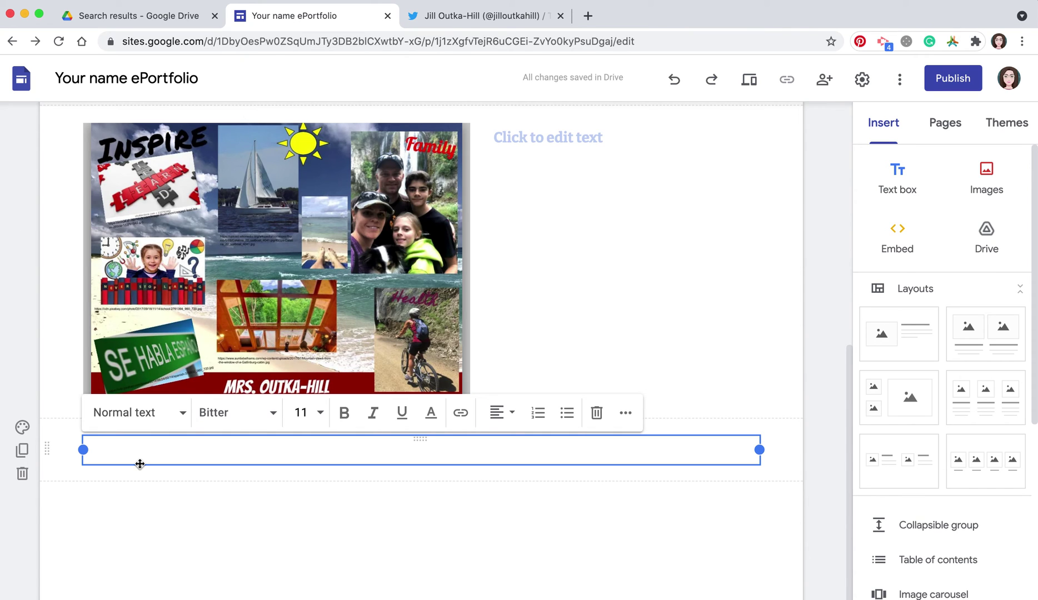
{"action": "key", "text": "super+v"}
- Turn the pasted Twitter address into a link and narrow its text box
{"action": "key", "text": "Return"}
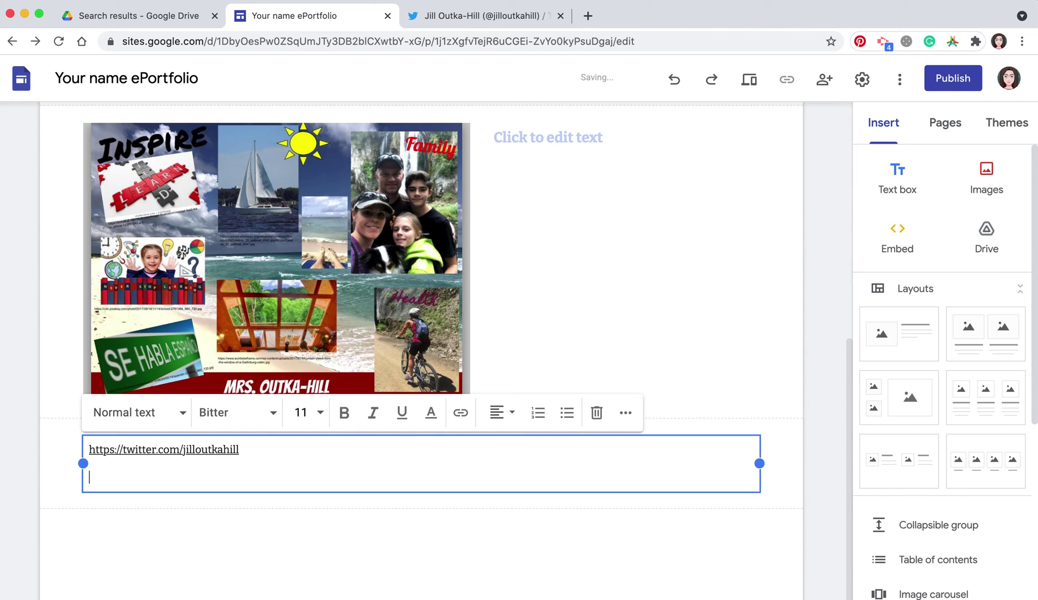
{"action": "left_click", "coordinate": [327, 547]}
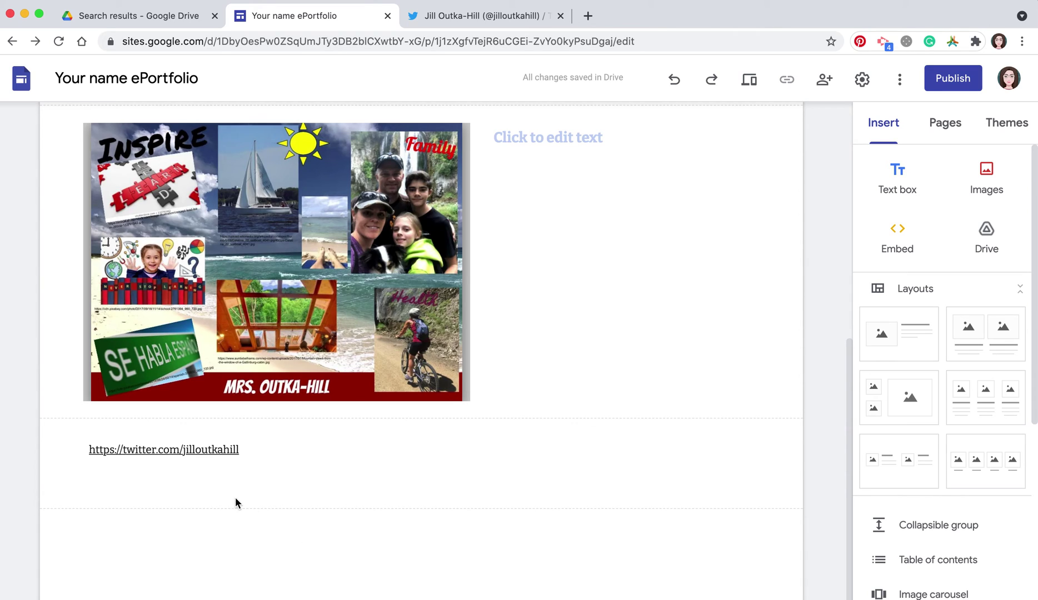
{"action": "left_click", "coordinate": [119, 453]}
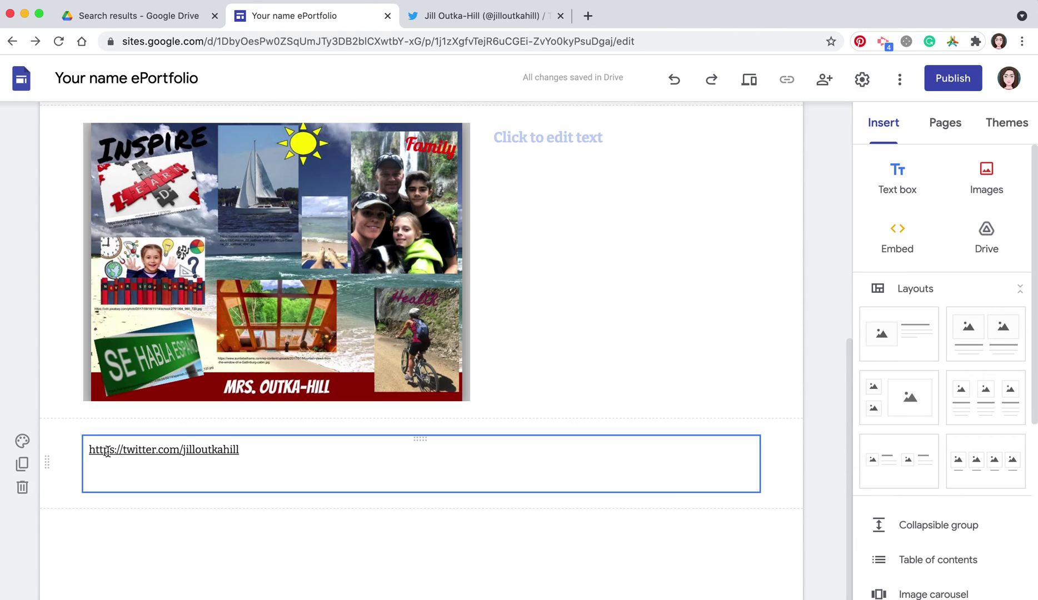
{"action": "left_click", "coordinate": [753, 464]}
{"action": "left_click_drag", "start_coordinate": [639, 472], "coordinate": [676, 467]}
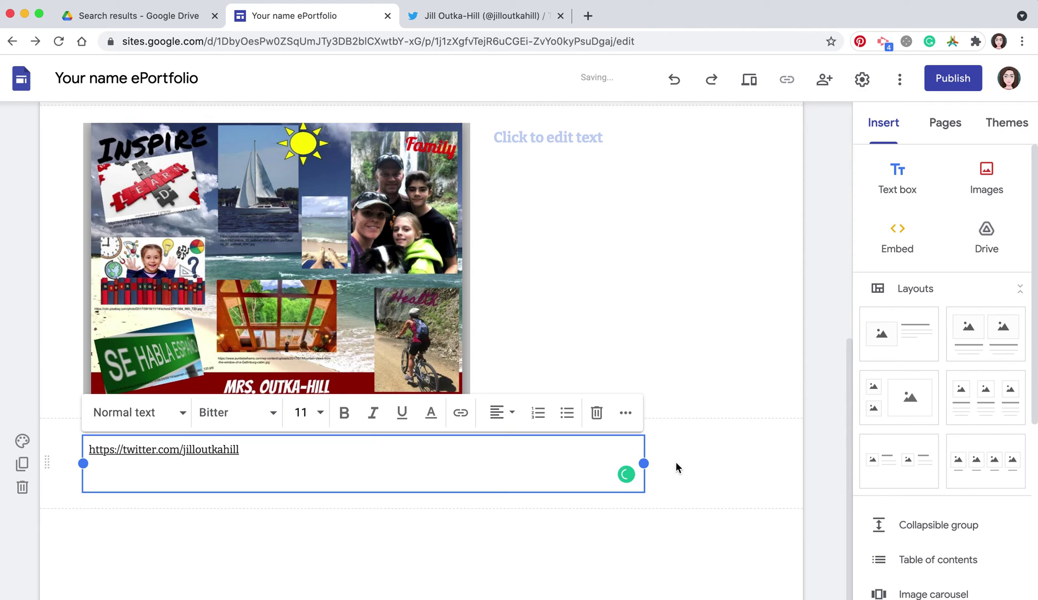
{"action": "double_click", "coordinate": [681, 462]}
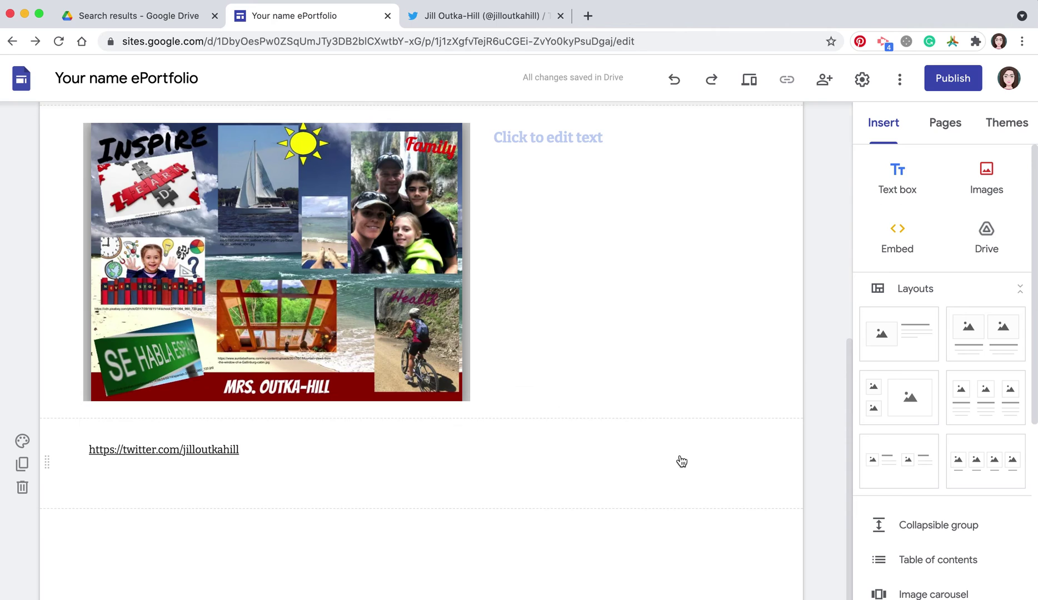
- Insert the first Twitter bird logo from a 'twitter' Google image search
{"action": "left_click", "coordinate": [681, 417]}
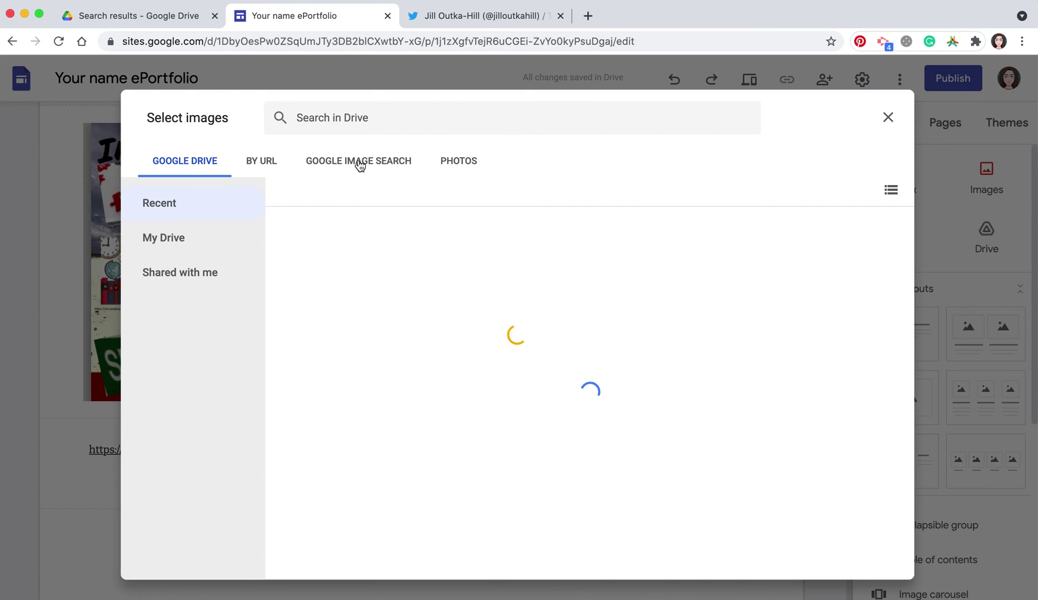
{"action": "left_click", "coordinate": [359, 161]}
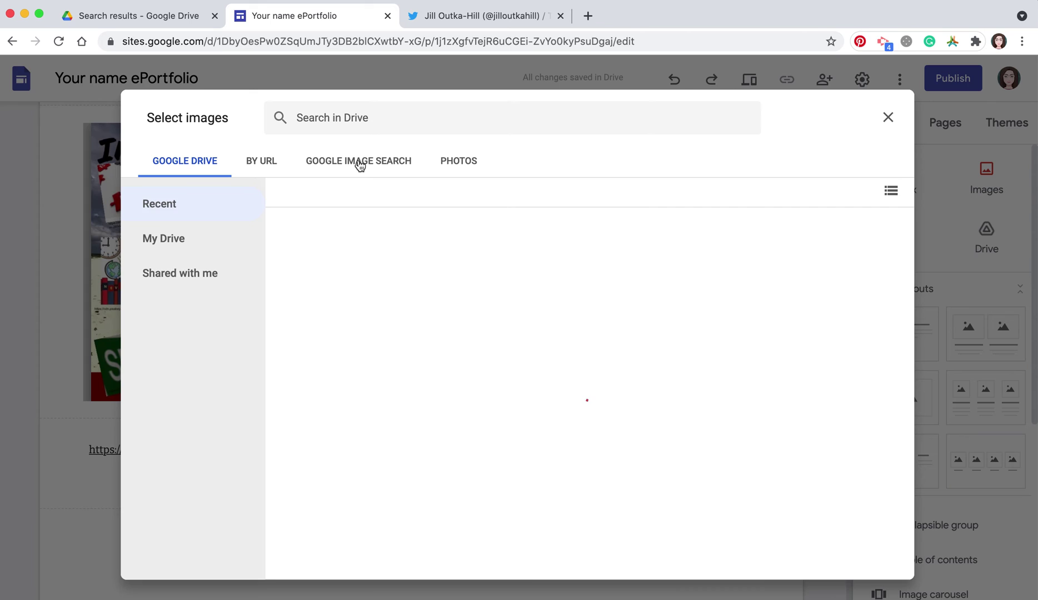
{"action": "left_click", "coordinate": [392, 121]}
{"action": "type", "text": "tw"}
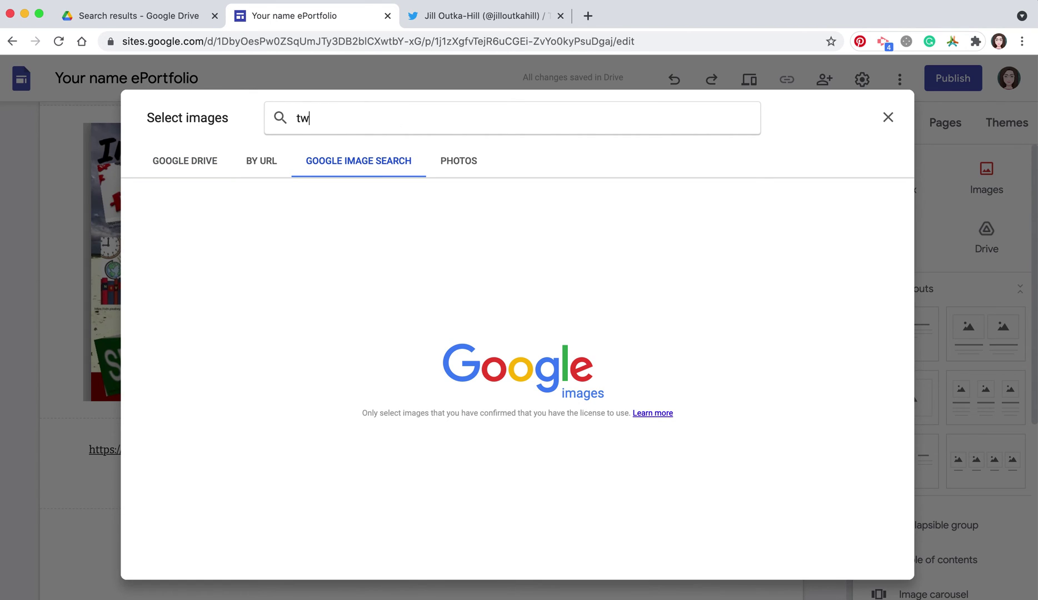
{"action": "type", "text": "itter"}
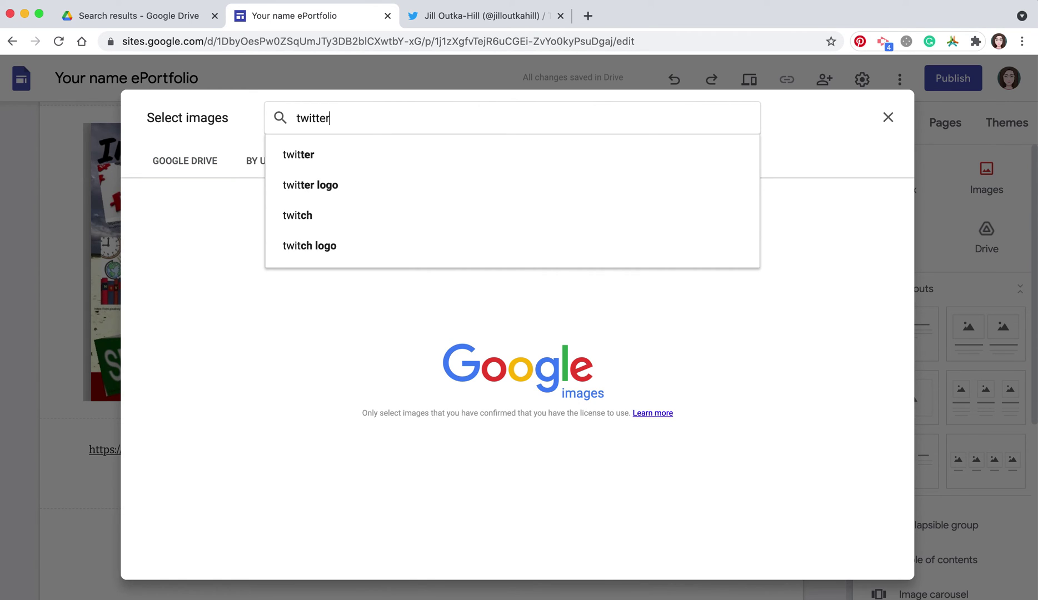
{"action": "key", "text": "Return"}
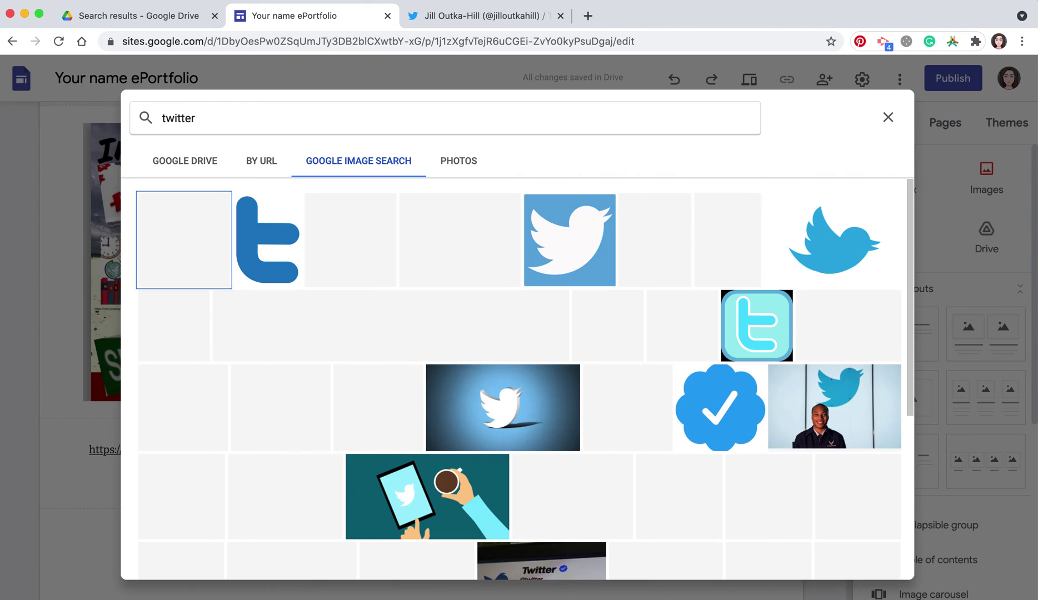
{"action": "left_click", "coordinate": [184, 240]}
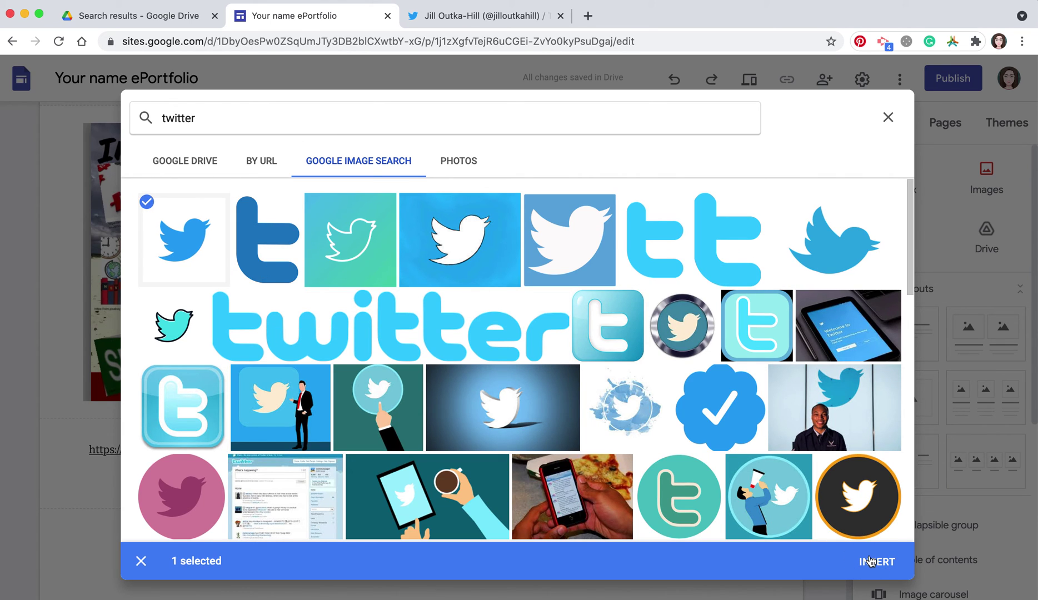
{"action": "left_click", "coordinate": [871, 560]}
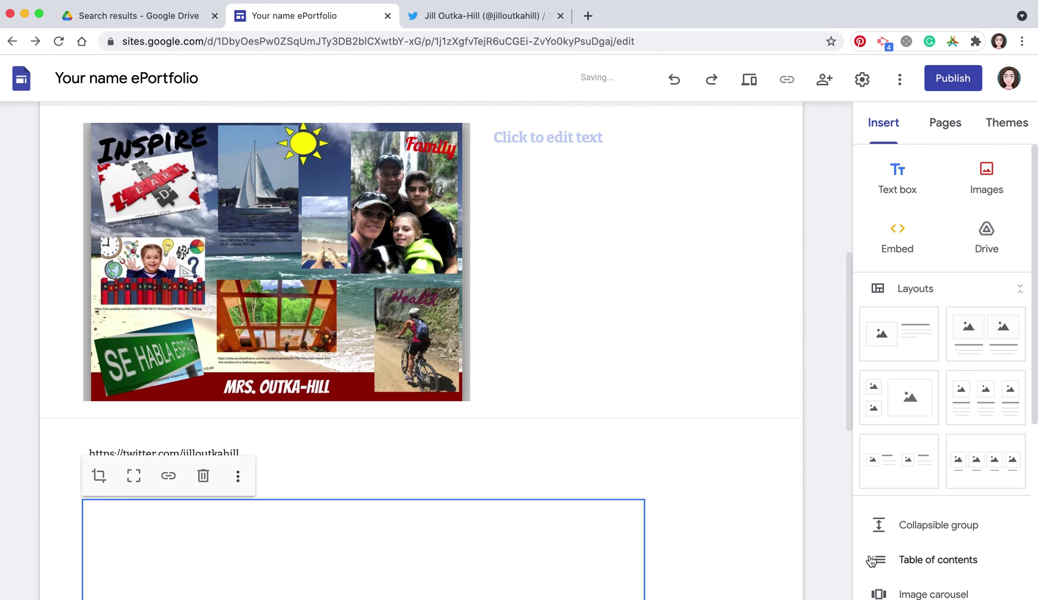
- Drag the Twitter logo up into the section with the profile link, leaving it uncropped
{"action": "scroll", "coordinate": [749, 520], "scroll_direction": "down", "scroll_amount": 3}
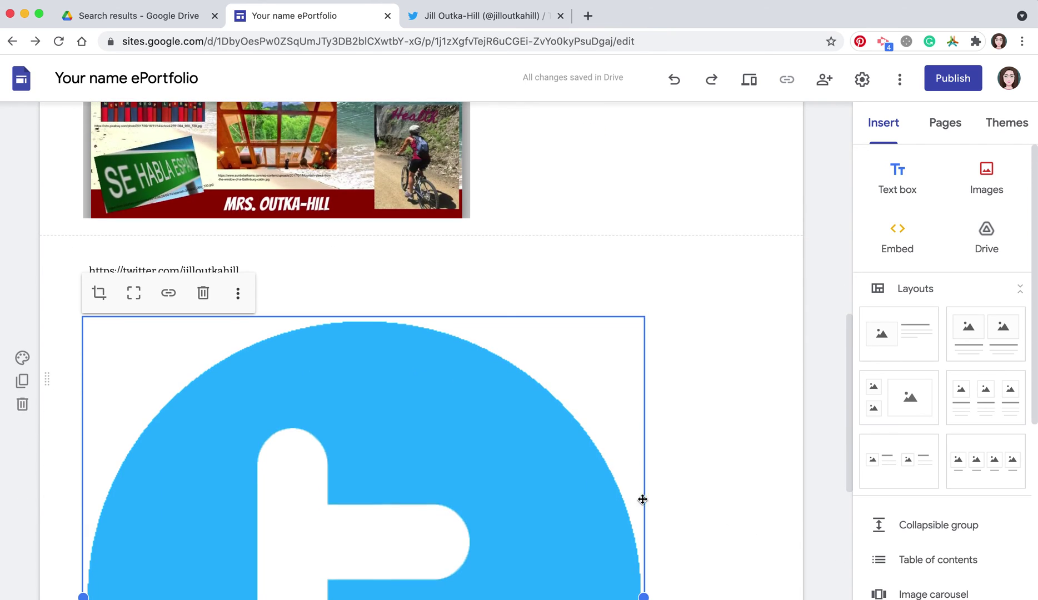
{"action": "scroll", "coordinate": [620, 494], "scroll_direction": "down", "scroll_amount": 2}
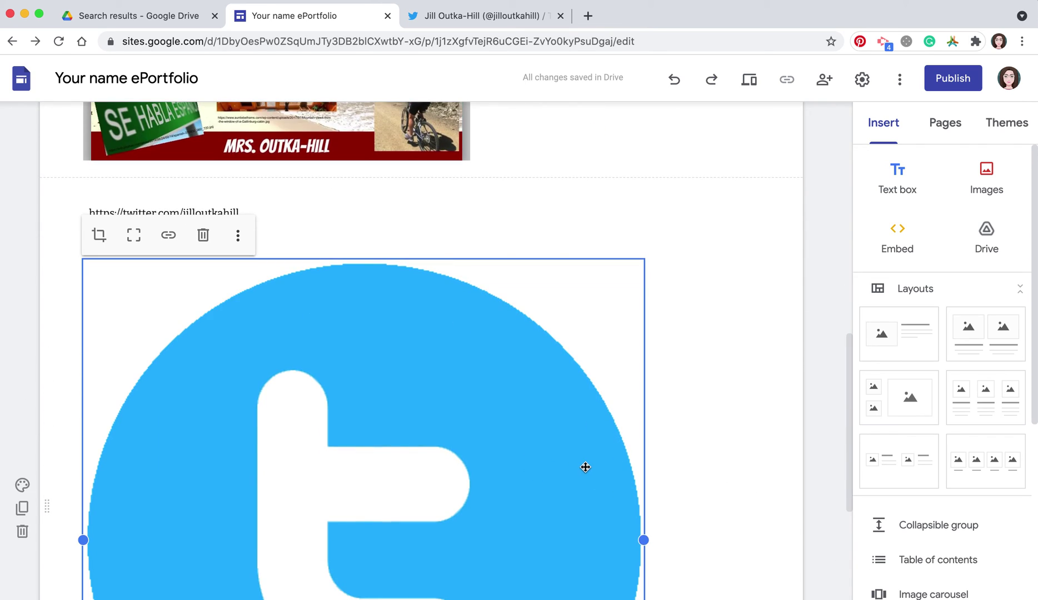
{"action": "scroll", "coordinate": [584, 466], "scroll_direction": "down", "scroll_amount": 3}
{"action": "scroll", "coordinate": [598, 518], "scroll_direction": "down", "scroll_amount": 2}
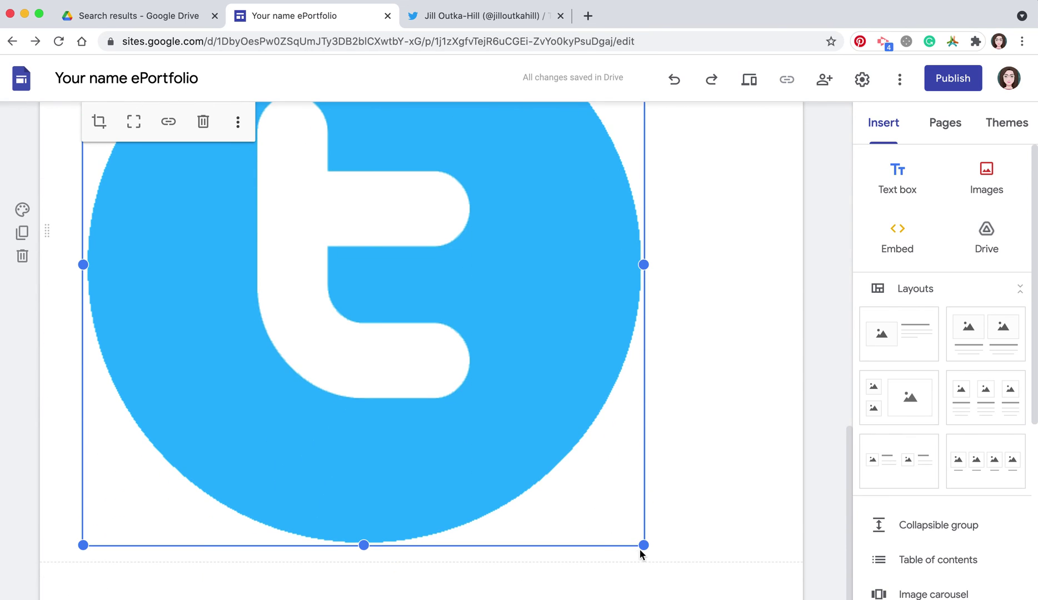
{"action": "scroll", "coordinate": [658, 471], "scroll_direction": "up", "scroll_amount": 5}
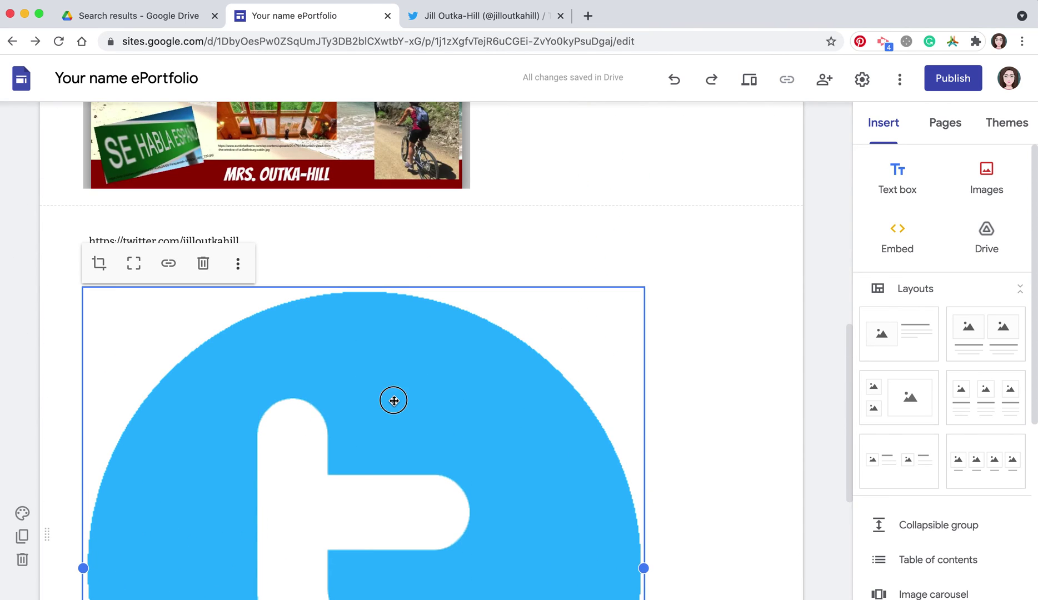
{"action": "double_click", "coordinate": [328, 367]}
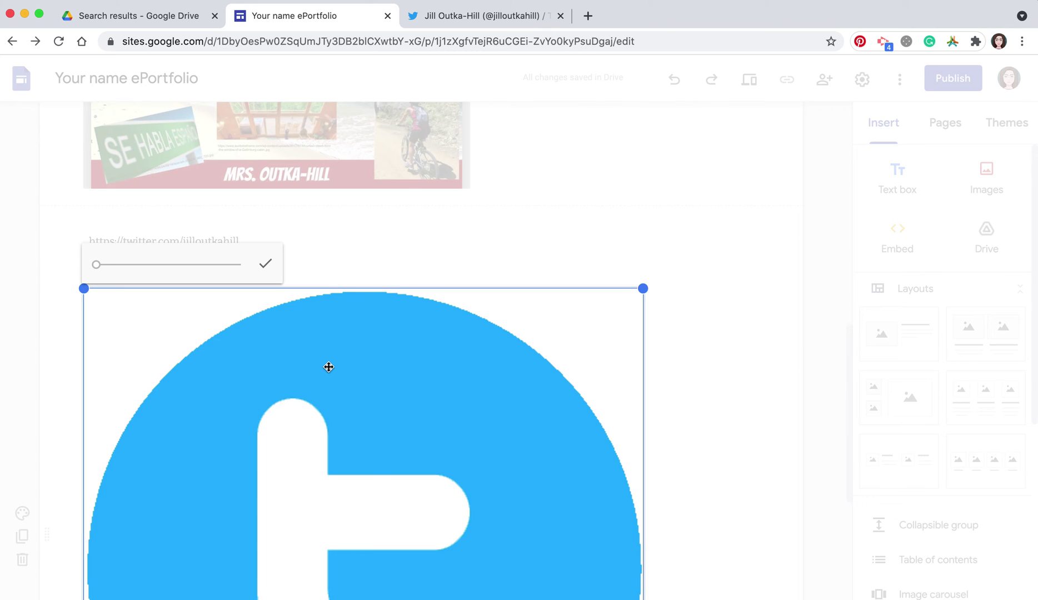
{"action": "left_click", "coordinate": [687, 365]}
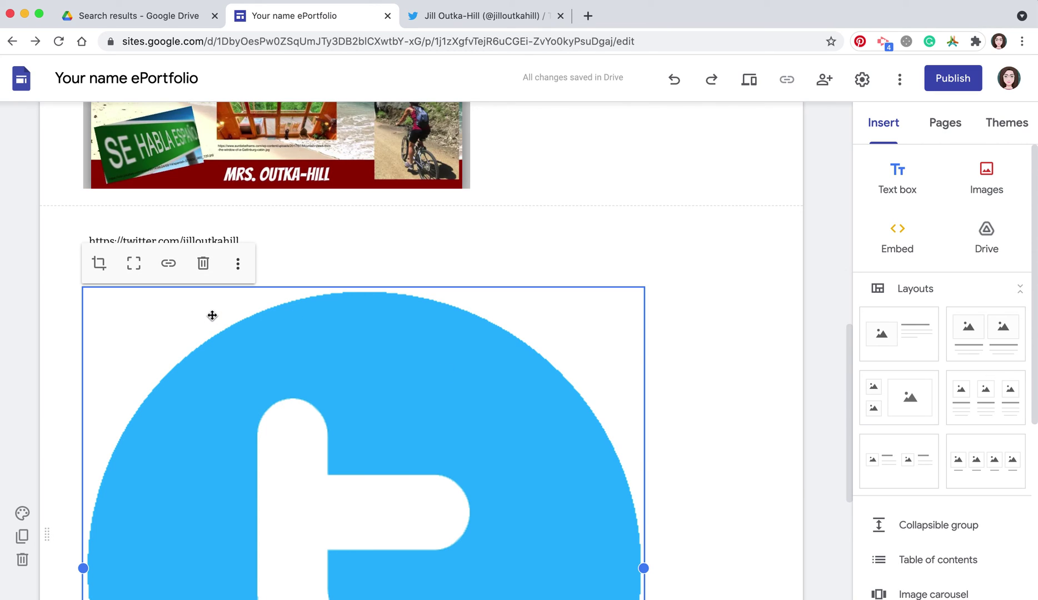
{"action": "left_click_drag", "start_coordinate": [248, 320], "coordinate": [656, 258]}
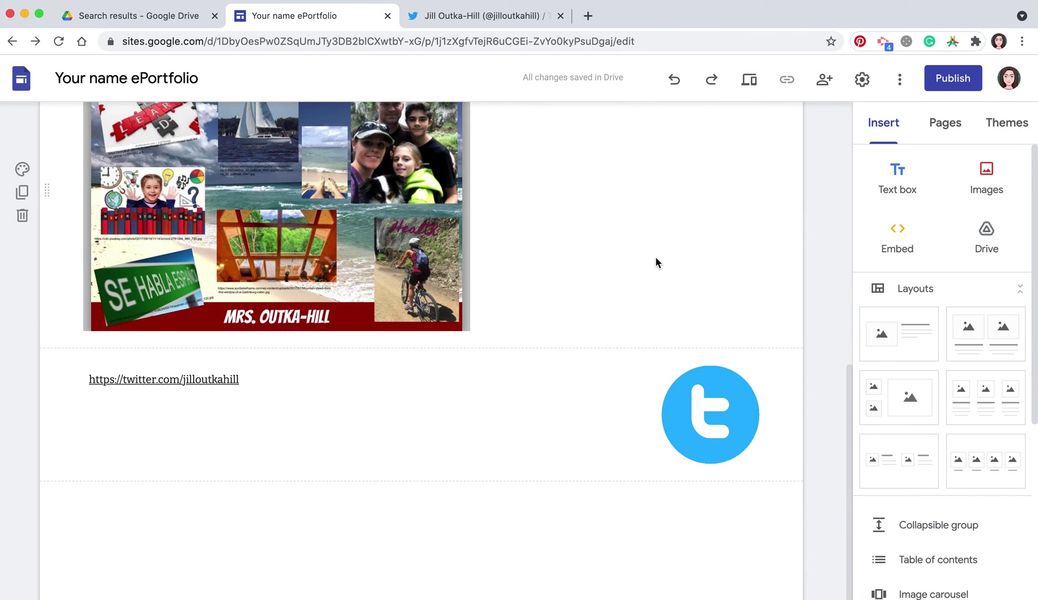
- Position the Twitter logo on the left side of the profile link text box
{"action": "left_click", "coordinate": [456, 383]}
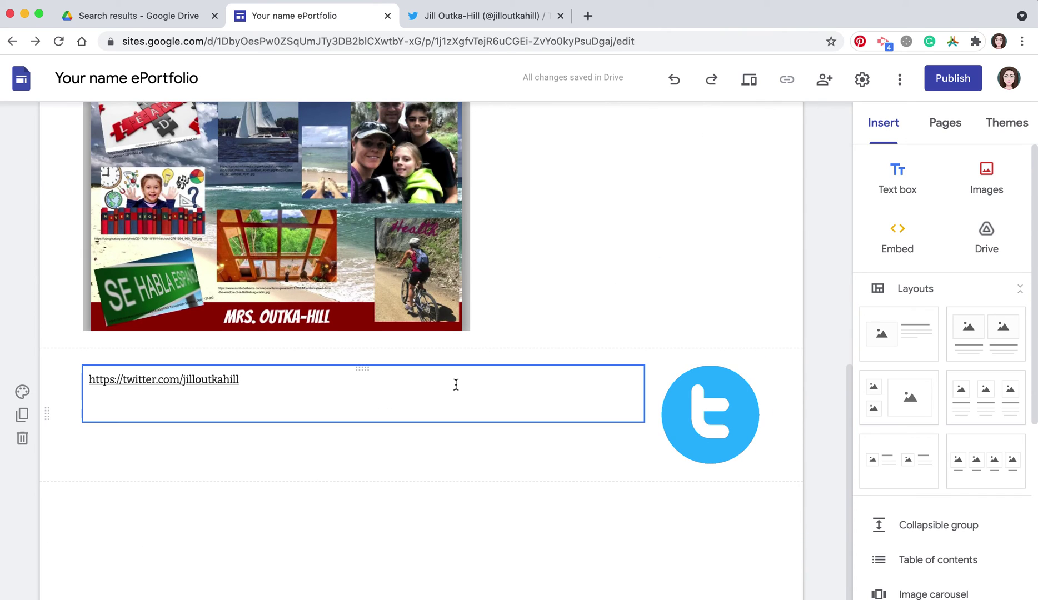
{"action": "left_click", "coordinate": [459, 383]}
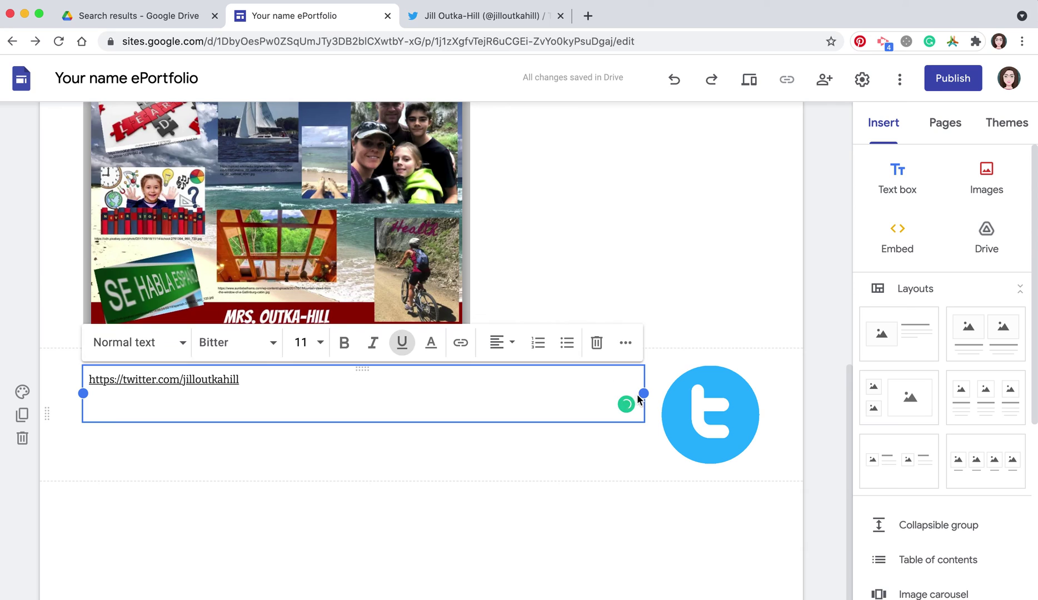
{"action": "left_click", "coordinate": [690, 424]}
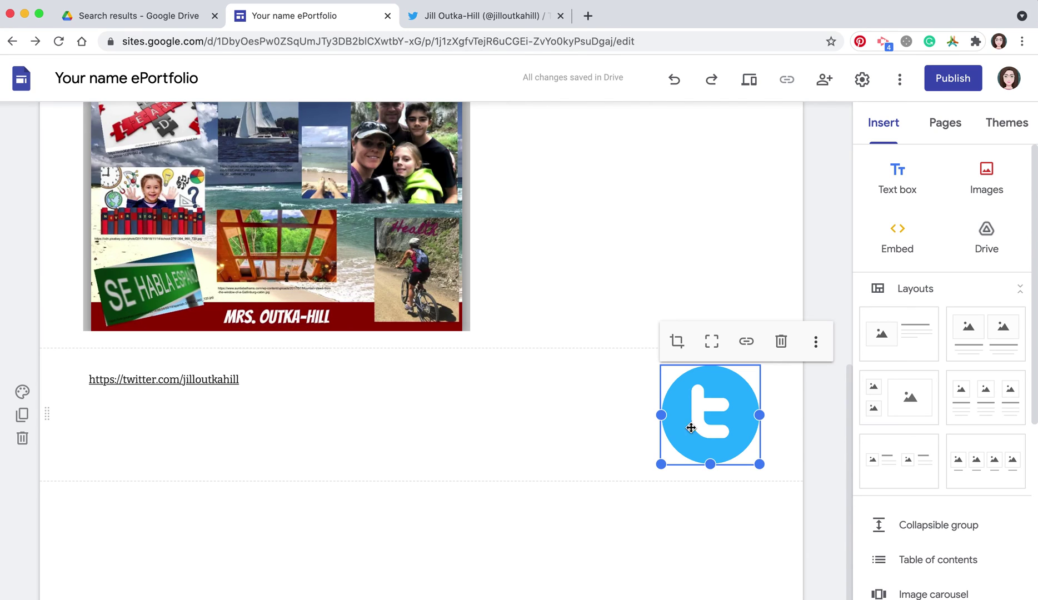
{"action": "left_click_drag", "start_coordinate": [695, 424], "coordinate": [97, 394]}
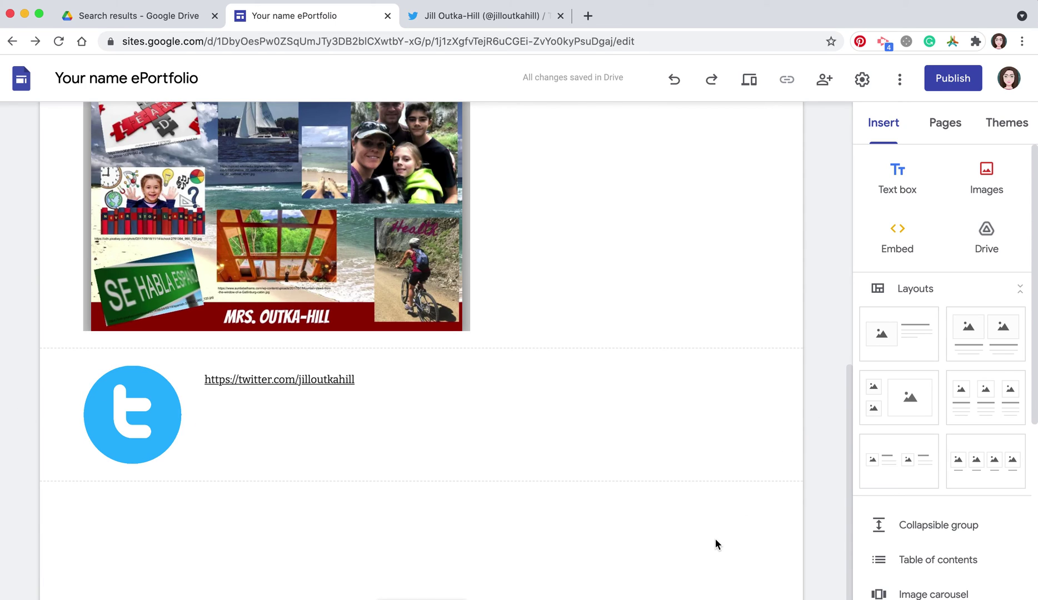
{"action": "scroll", "coordinate": [662, 426], "scroll_direction": "up", "scroll_amount": 5}
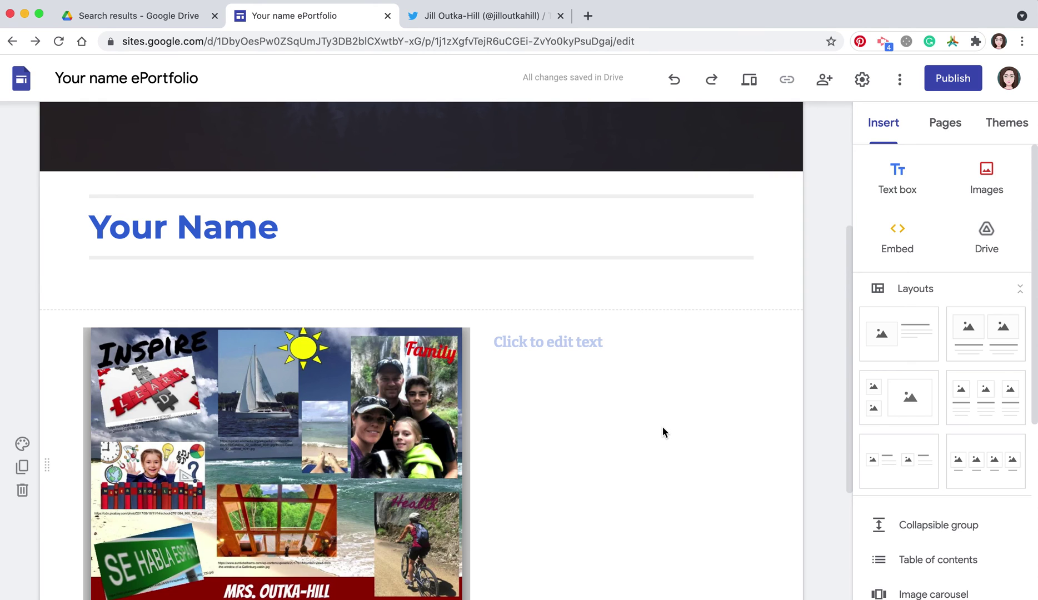
{"action": "scroll", "coordinate": [662, 426], "scroll_direction": "down", "scroll_amount": 5}
{"action": "scroll", "coordinate": [661, 425], "scroll_direction": "up", "scroll_amount": 6}
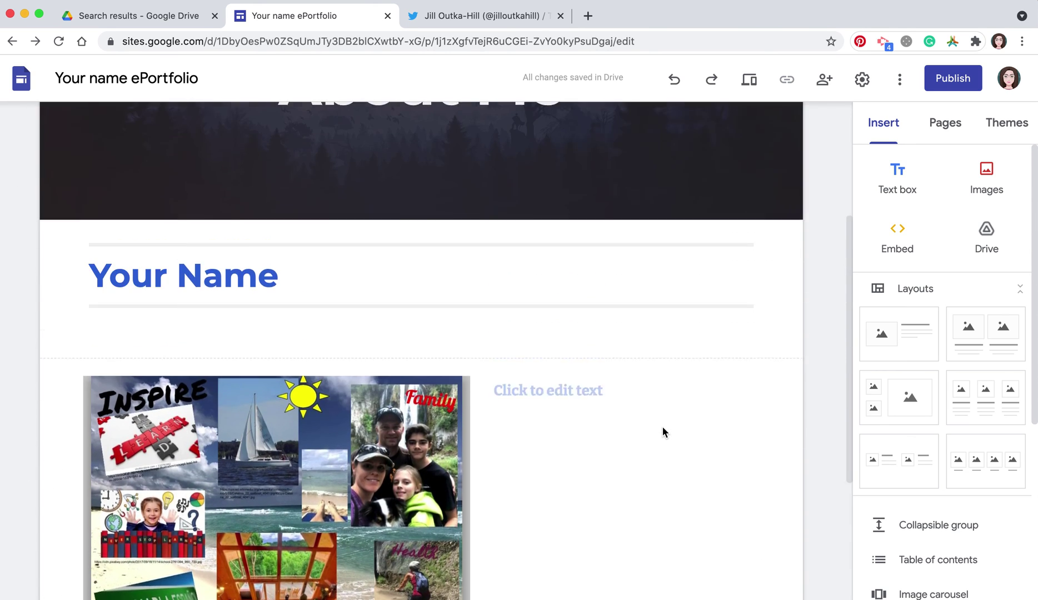
{"action": "scroll", "coordinate": [661, 426], "scroll_direction": "up", "scroll_amount": 3}
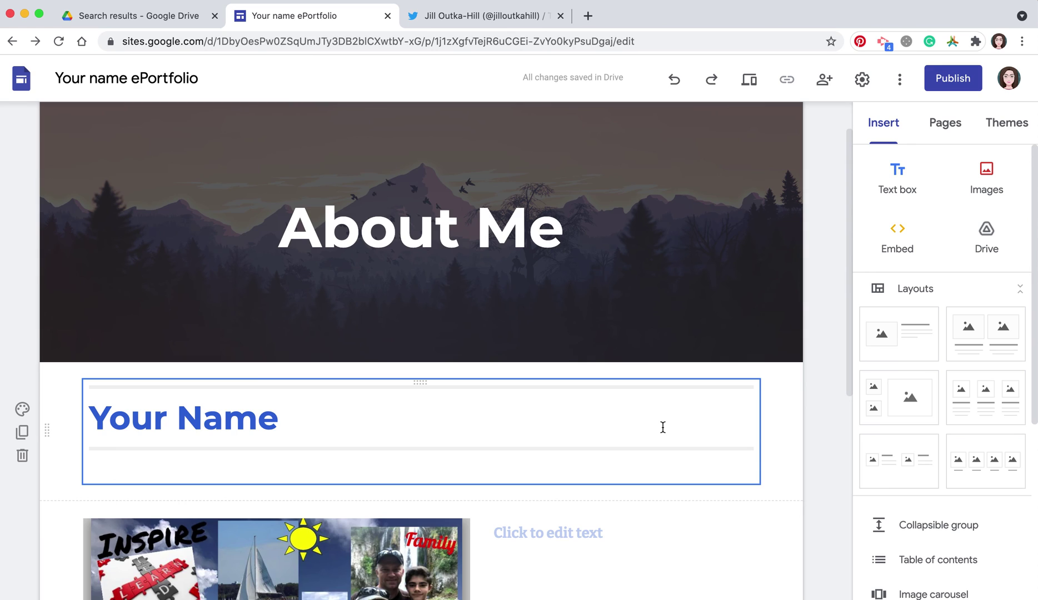